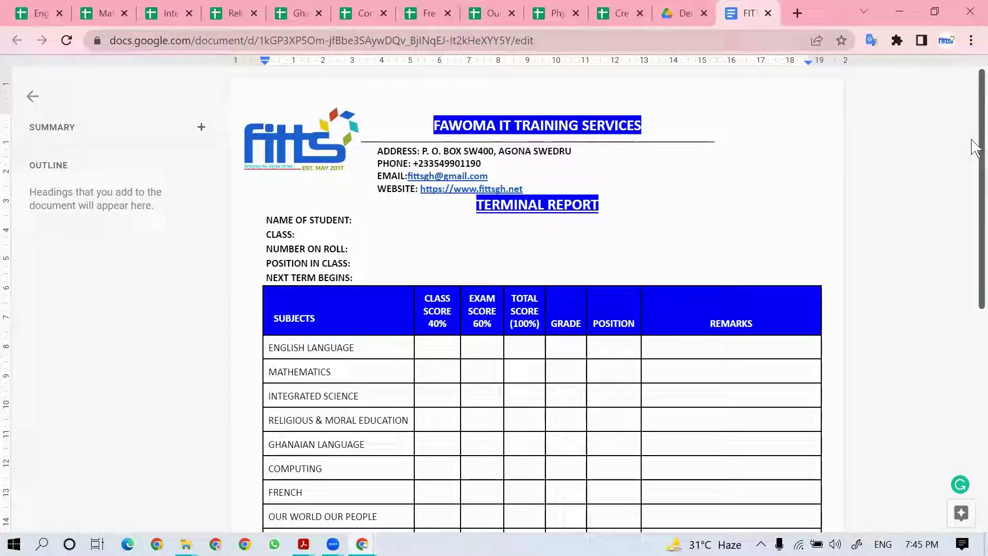
# Step: On the English Langauge sheet, type the three students' full names into B3:B5
pyautogui.moveTo(975, 148); pyautogui.dragTo(975, 180)
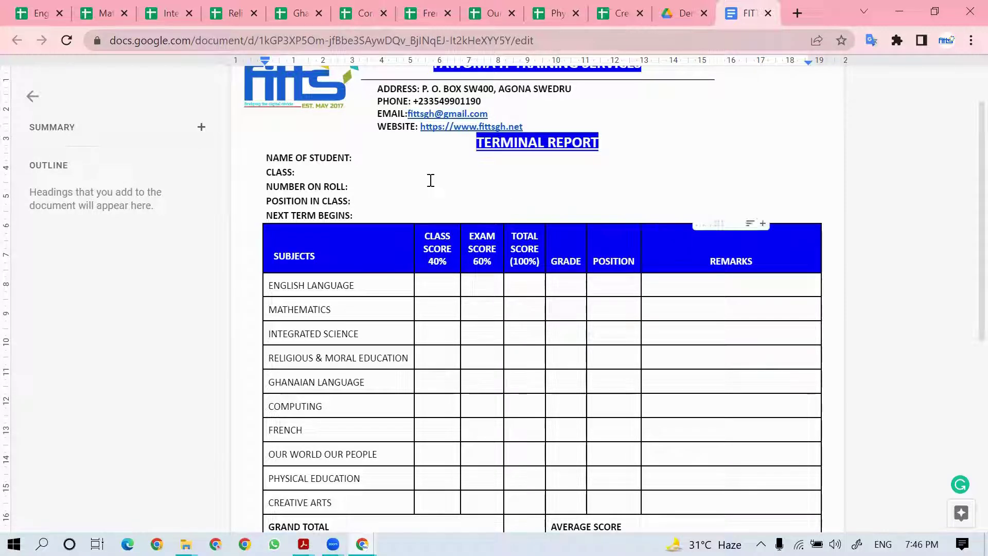
pyautogui.click(25, 13)
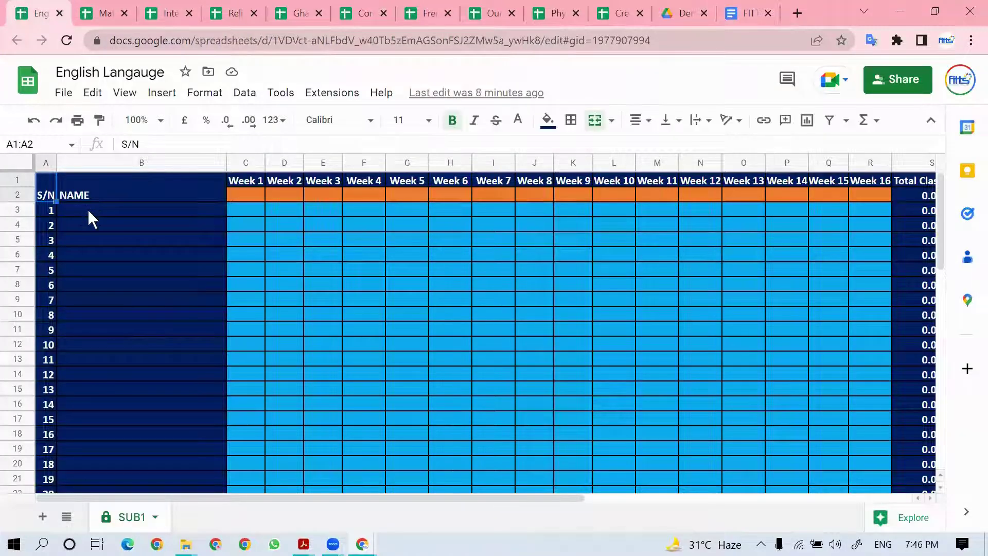
pyautogui.click(111, 207)
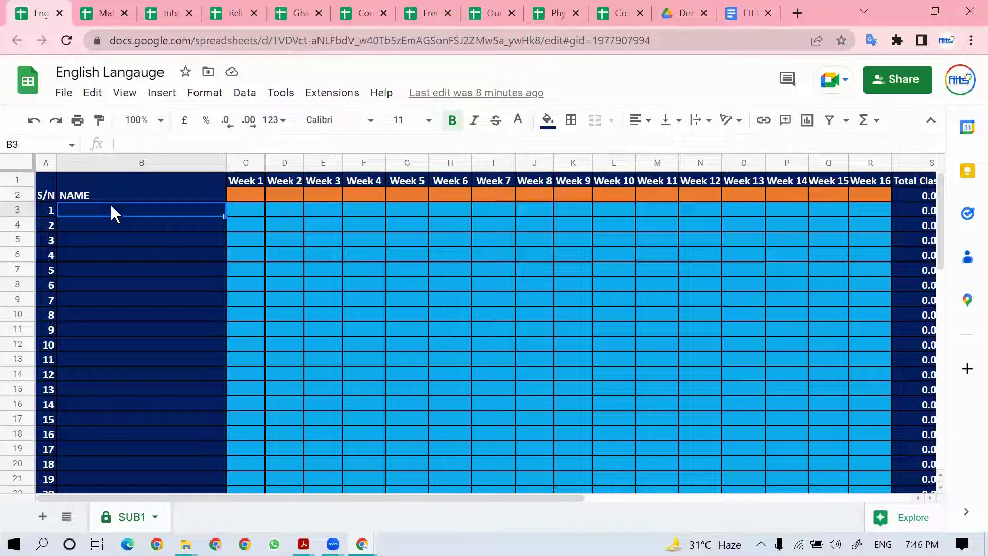
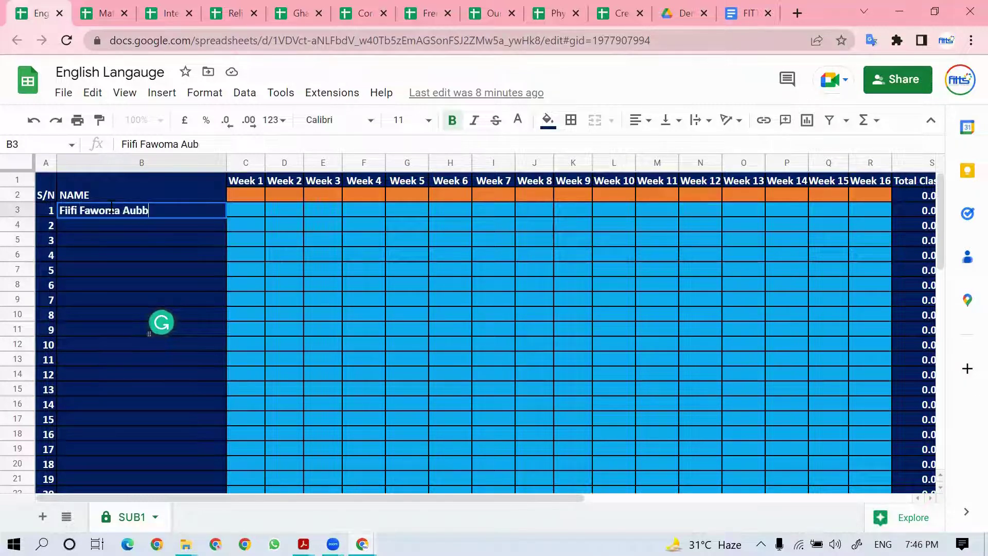
pyautogui.press('Return')
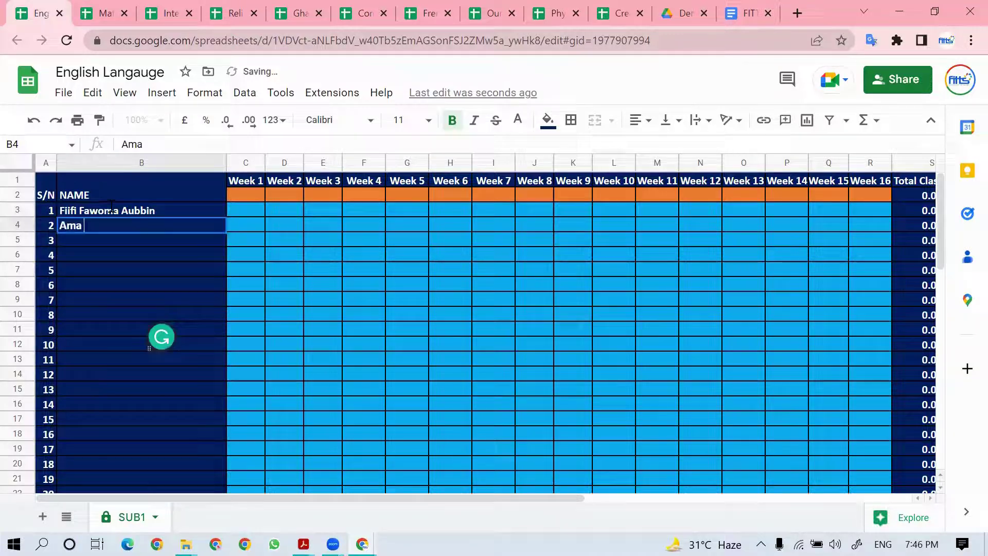
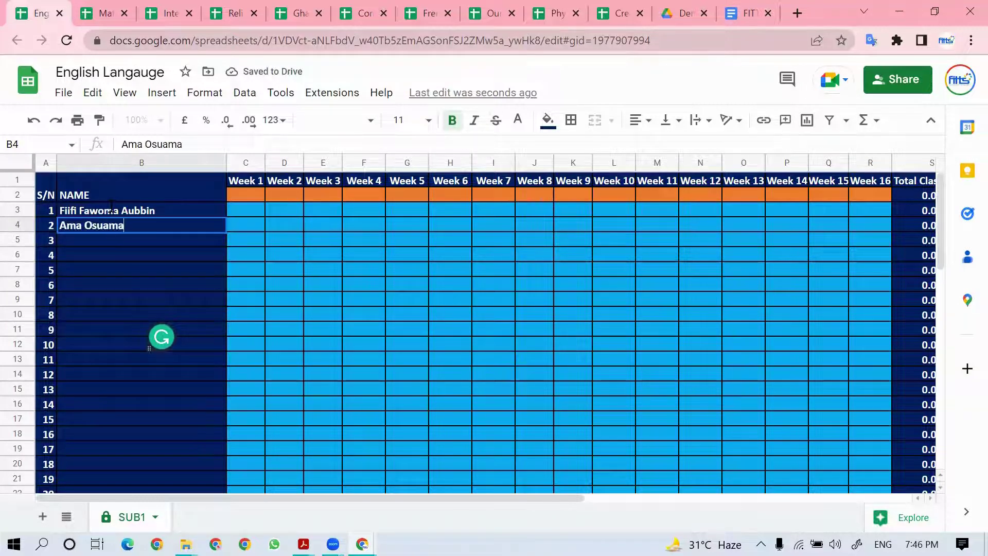
pyautogui.press('Return')
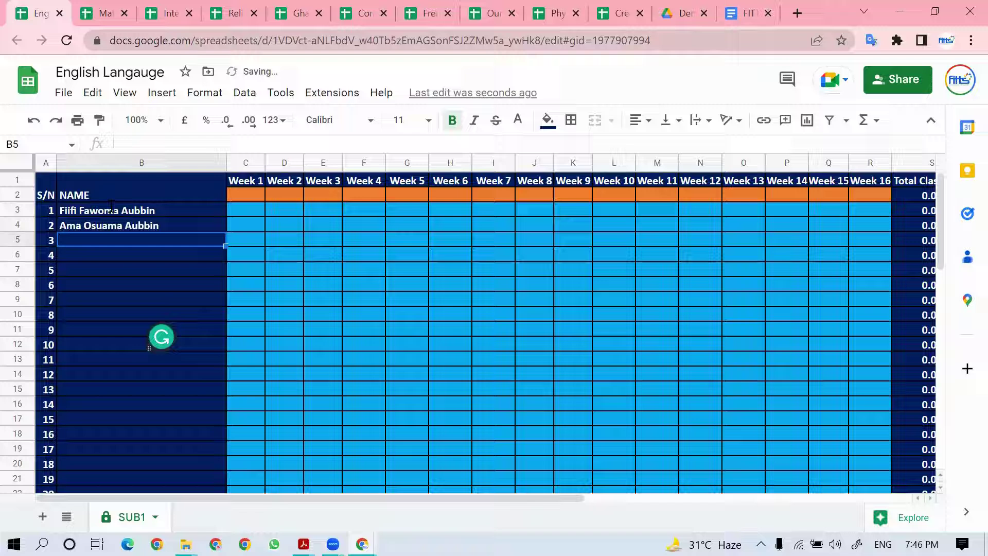
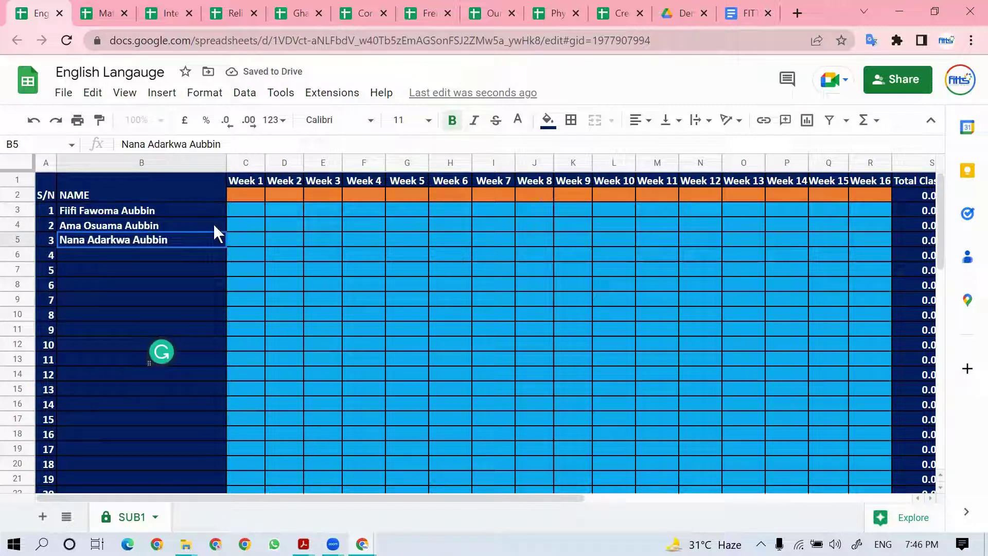
# Step: Enter the Week 1 maximum of 30 and scores 25, 29, 30 in column C
pyautogui.click(251, 201)
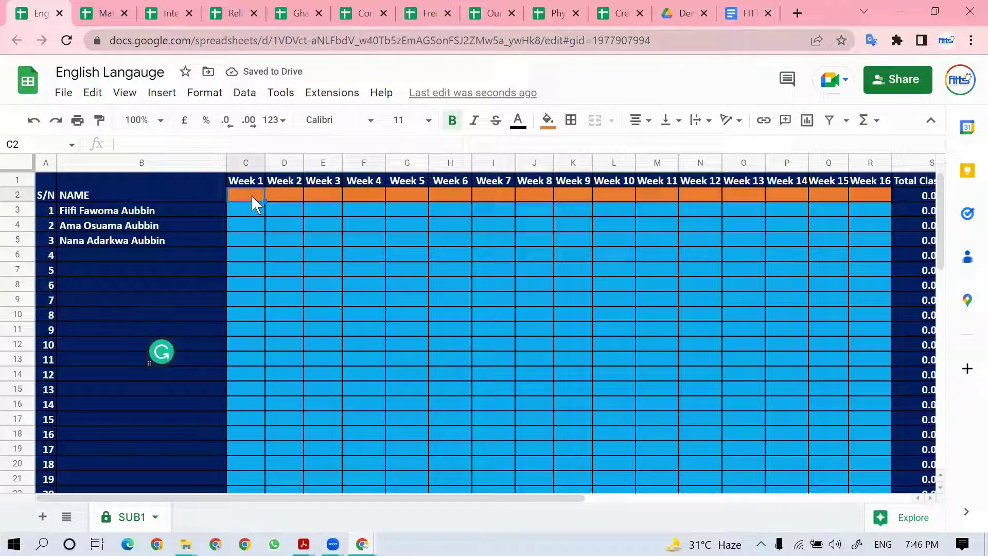
pyautogui.write('30')
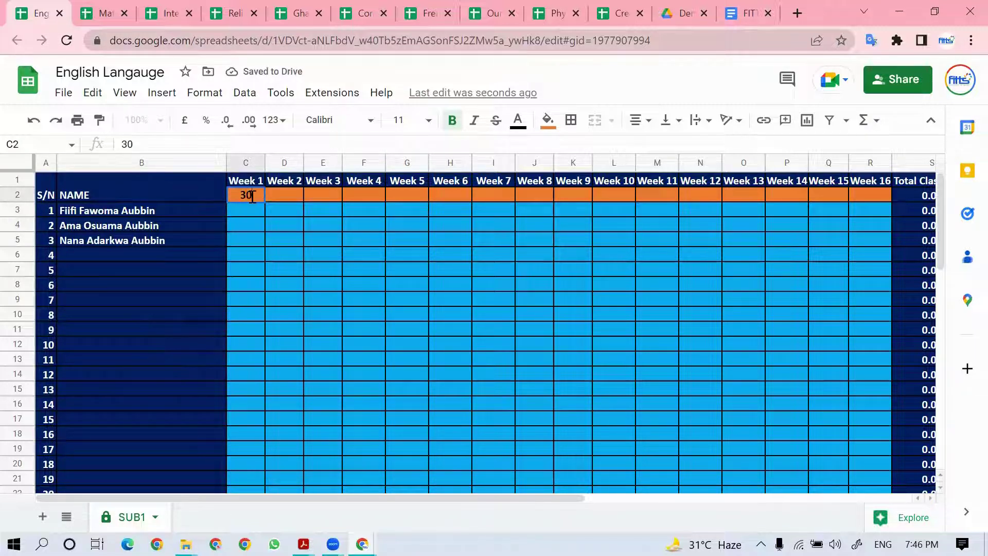
pyautogui.press('Return')
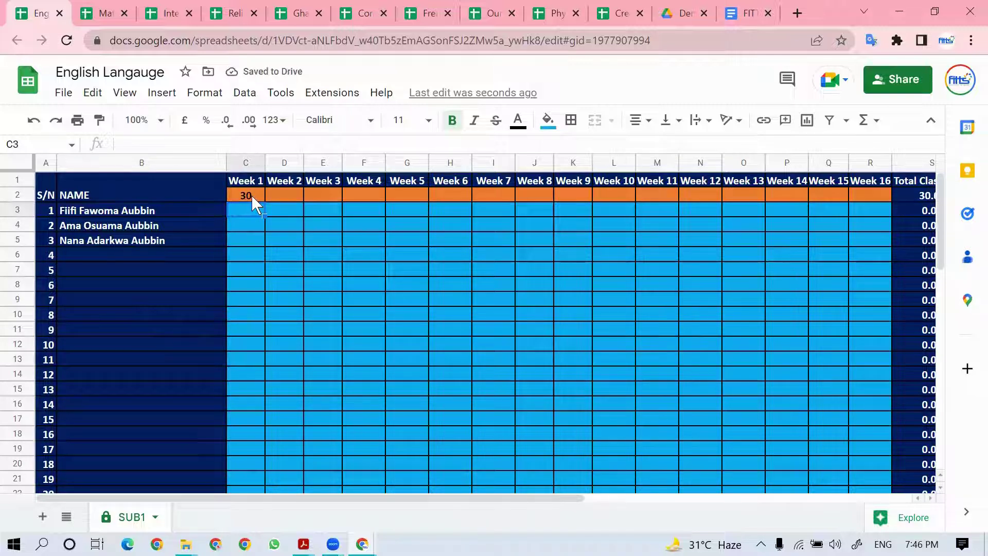
pyautogui.write('25')
pyautogui.press('Return')
pyautogui.write('29')
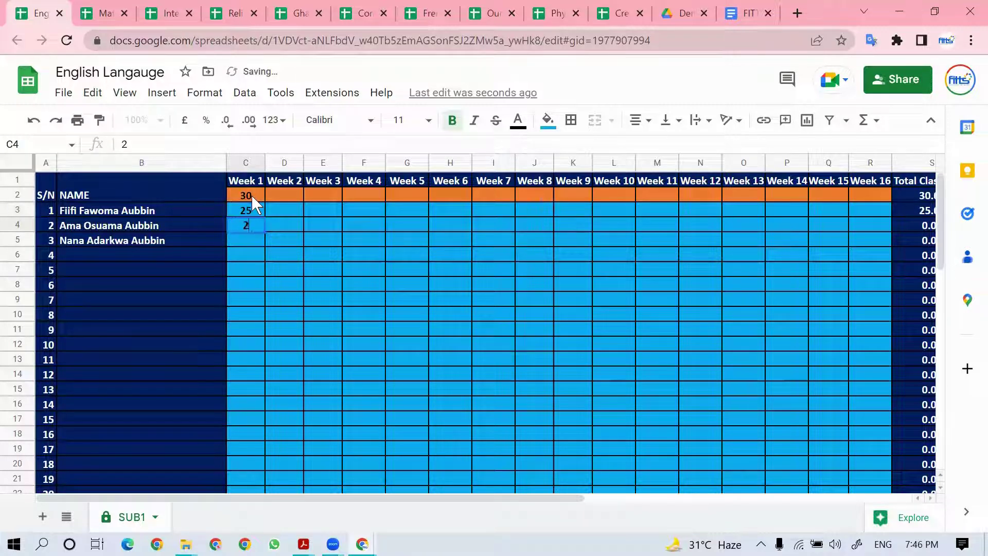
pyautogui.press('Return')
pyautogui.write('30')
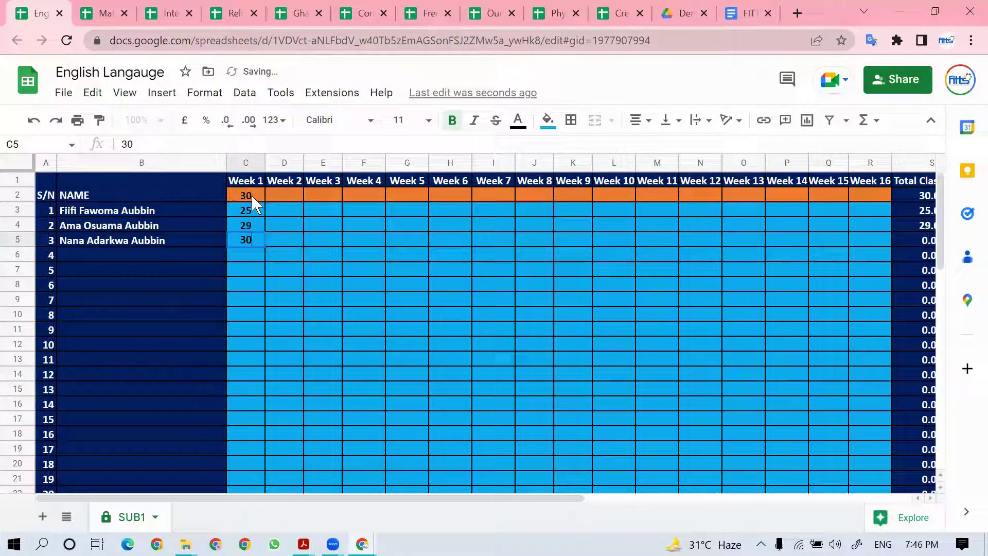
pyautogui.press('Return')
# Step: Enter the Week 3 maximum of 10 and scores 5, 4, 6 in column E
pyautogui.press('Right')
pyautogui.press('Up')
pyautogui.press('Up')
pyautogui.press('Up')
pyautogui.press('Up')
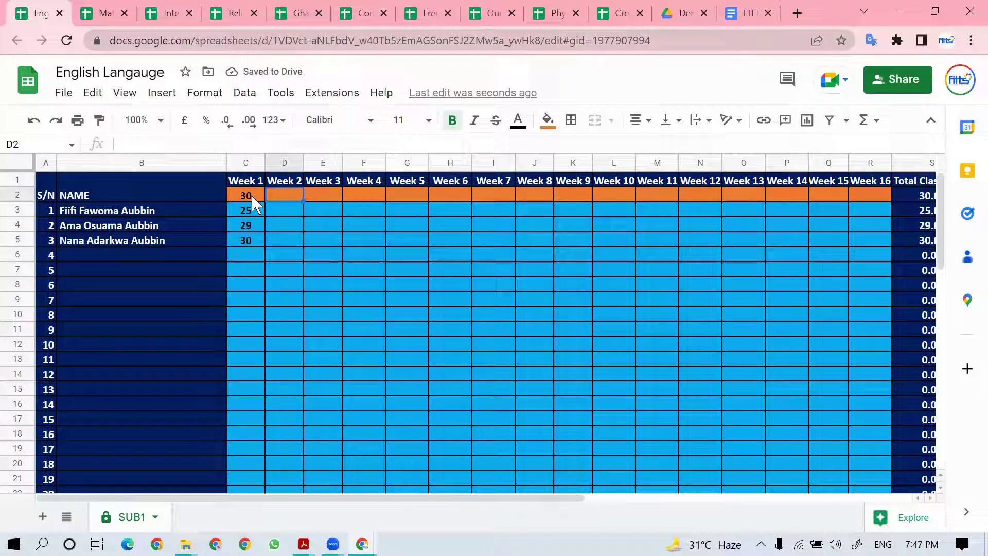
pyautogui.press('Right')
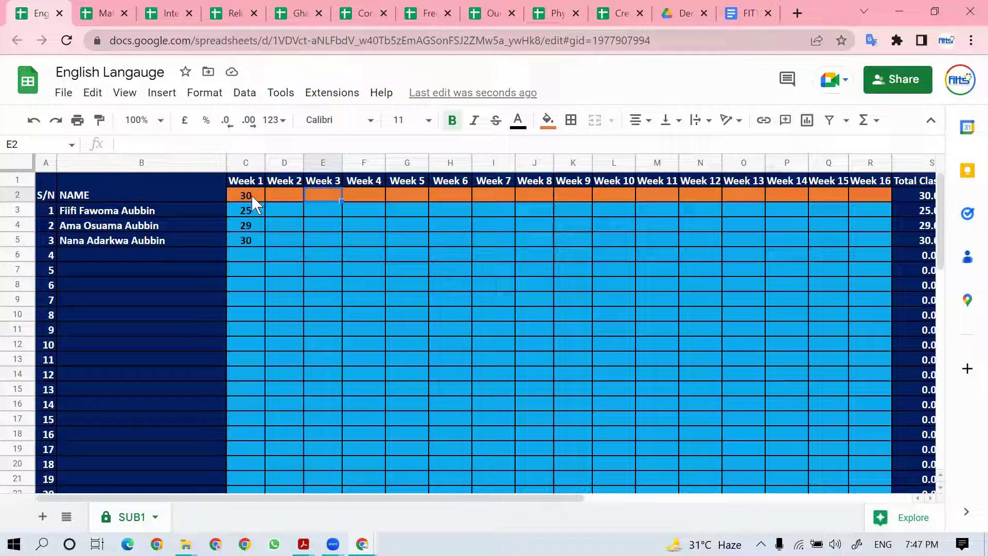
pyautogui.write('10')
pyautogui.press('Return')
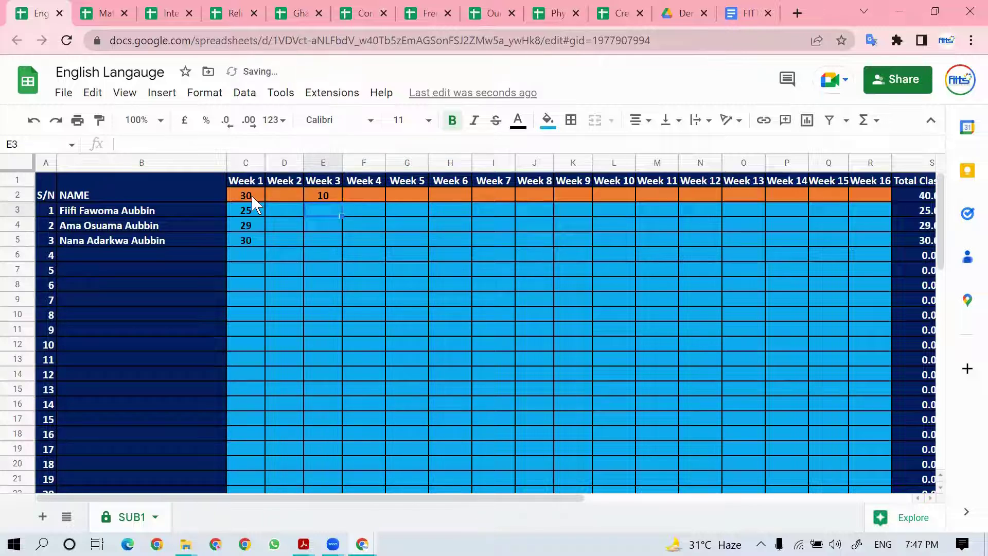
pyautogui.write('5')
pyautogui.press('Return')
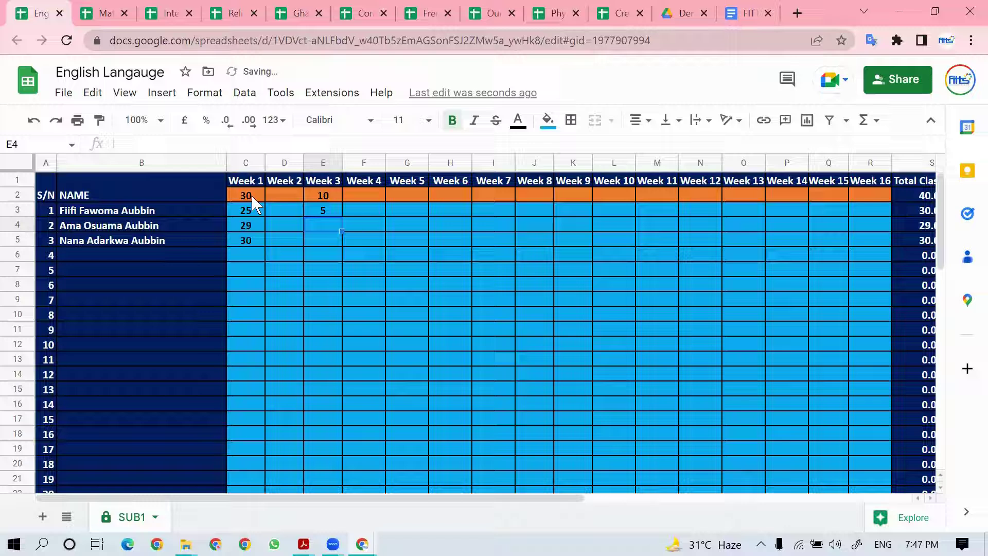
pyautogui.write('4')
pyautogui.press('Return')
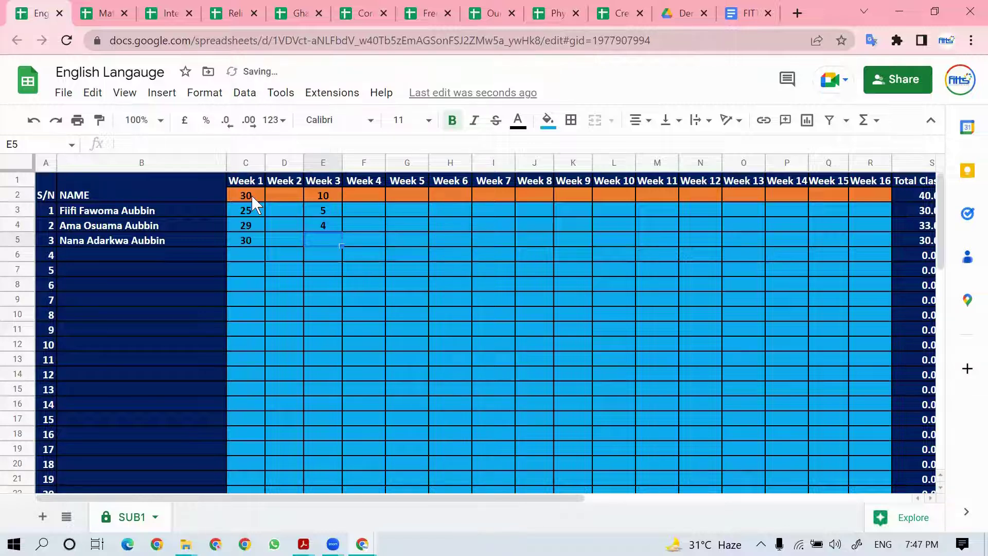
pyautogui.write('6')
pyautogui.press('Tab')
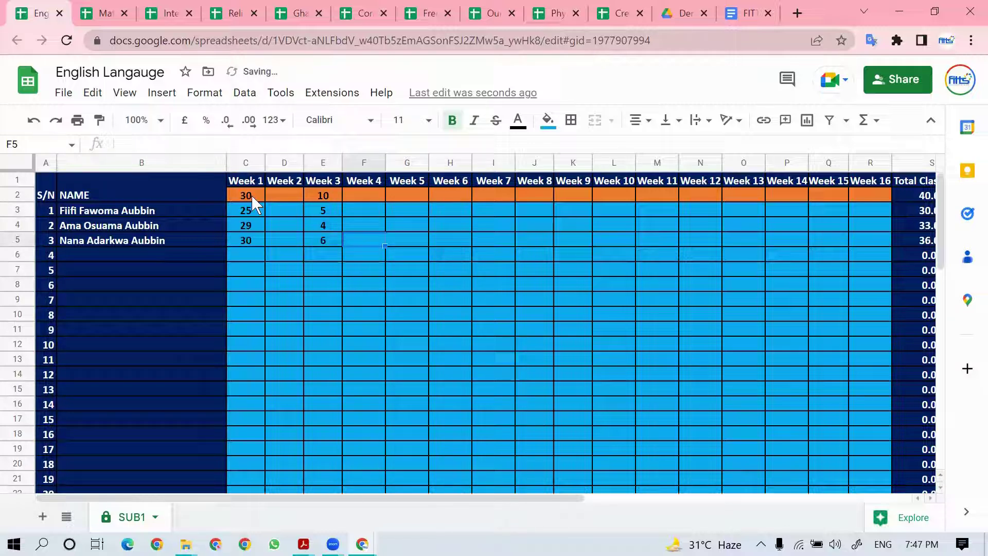
# Step: Inspect the Total Class Work and 40% OF C.S formulas for the three students
pyautogui.press('Right')
pyautogui.press('Right')
pyautogui.press('Right')
pyautogui.press('Right')
pyautogui.press('Right')
pyautogui.press('Right')
pyautogui.press('Right')
pyautogui.press('Right')
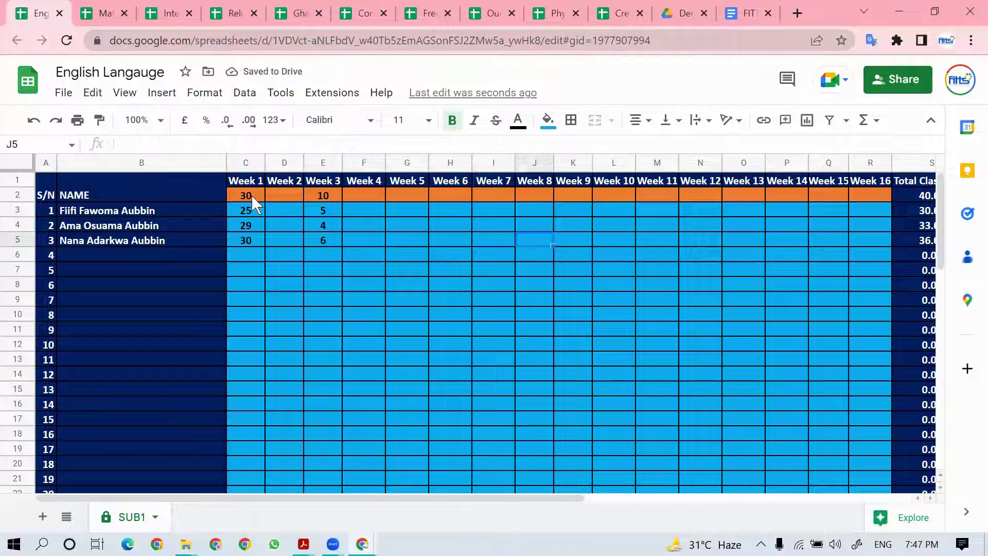
pyautogui.press('Right')
pyautogui.press('Right')
pyautogui.press('Right')
pyautogui.press('Right')
pyautogui.press('Right')
pyautogui.press('Right')
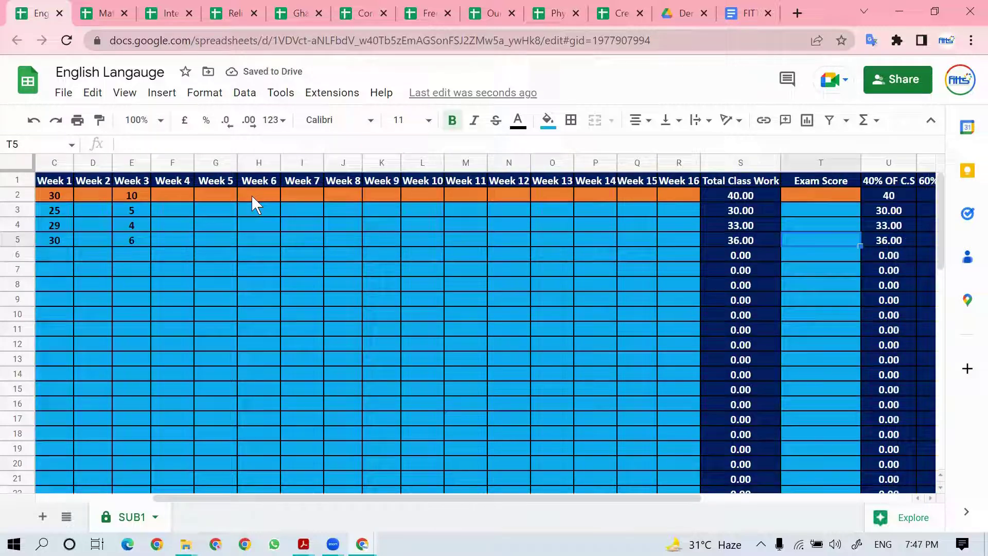
pyautogui.press('Left')
pyautogui.press('Up')
pyautogui.press('Up')
pyautogui.press('Up')
pyautogui.press('Down')
pyautogui.press('Down')
pyautogui.press('Down')
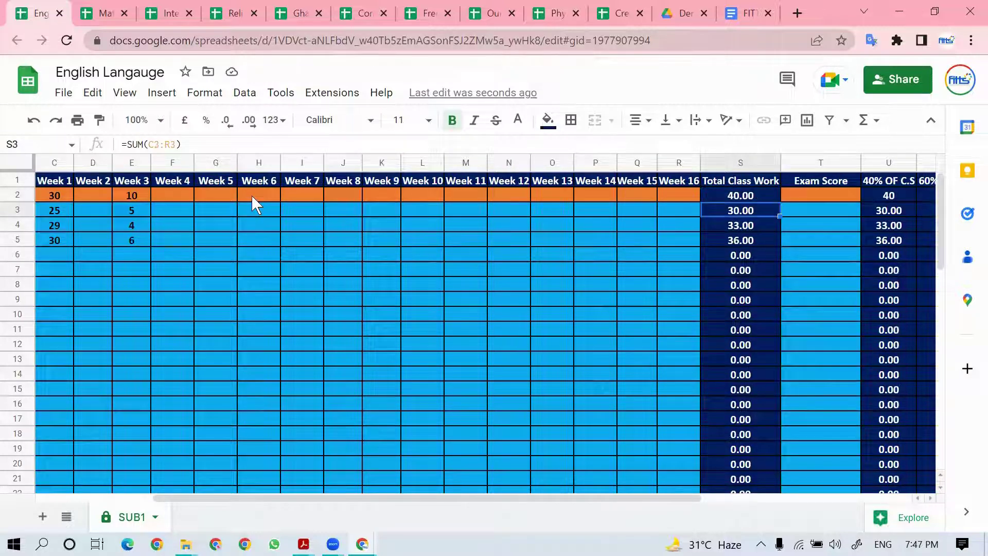
pyautogui.press('Right')
pyautogui.press('Right')
pyautogui.press('Right')
pyautogui.press('Up')
pyautogui.press('Up')
pyautogui.press('Left')
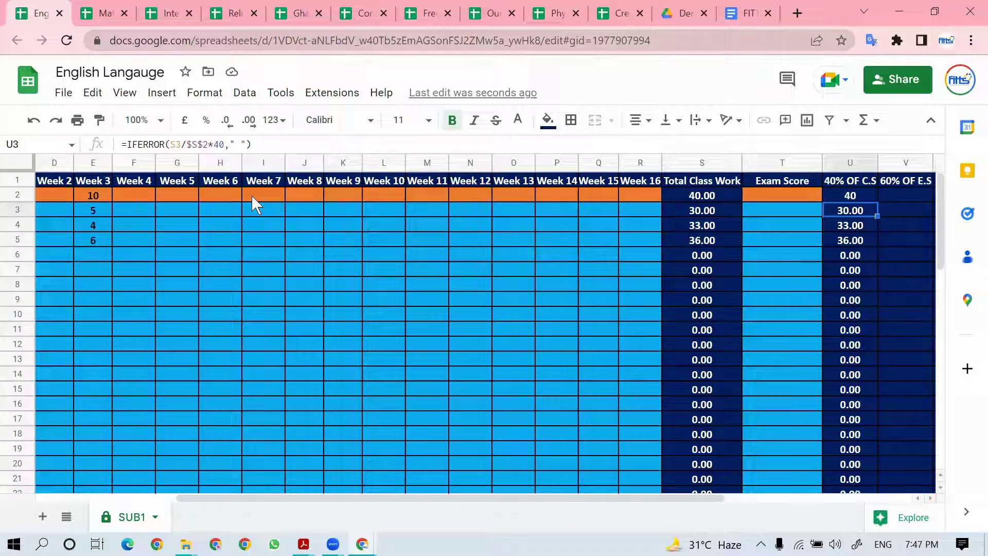
pyautogui.press('Up')
pyautogui.press('Down')
pyautogui.press('Down')
pyautogui.press('Down')
pyautogui.press('Down')
pyautogui.press('Up')
pyautogui.press('Up')
pyautogui.press('Up')
pyautogui.press('Up')
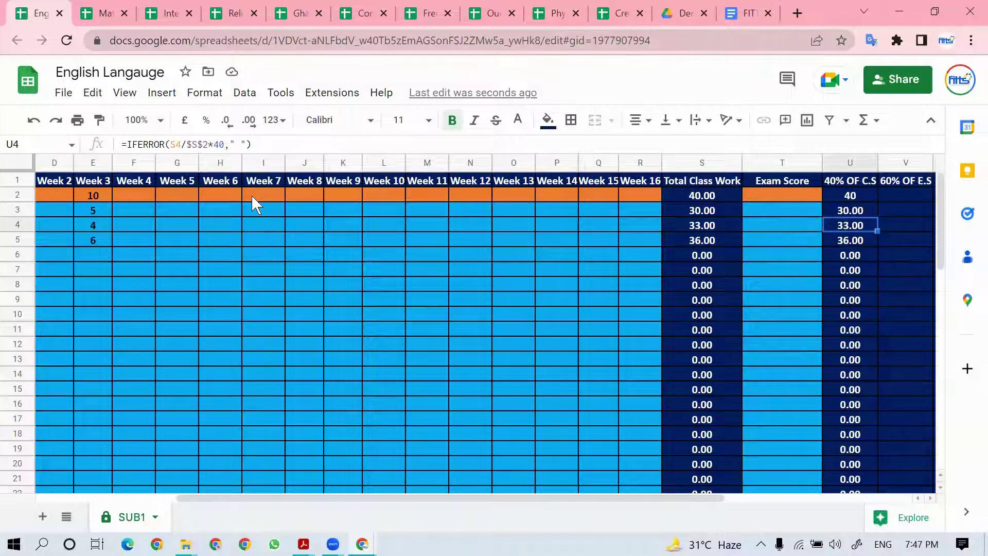
# Step: Enter the exam maximum of 100 and exam scores 80, 78 and 95
pyautogui.press('Left')
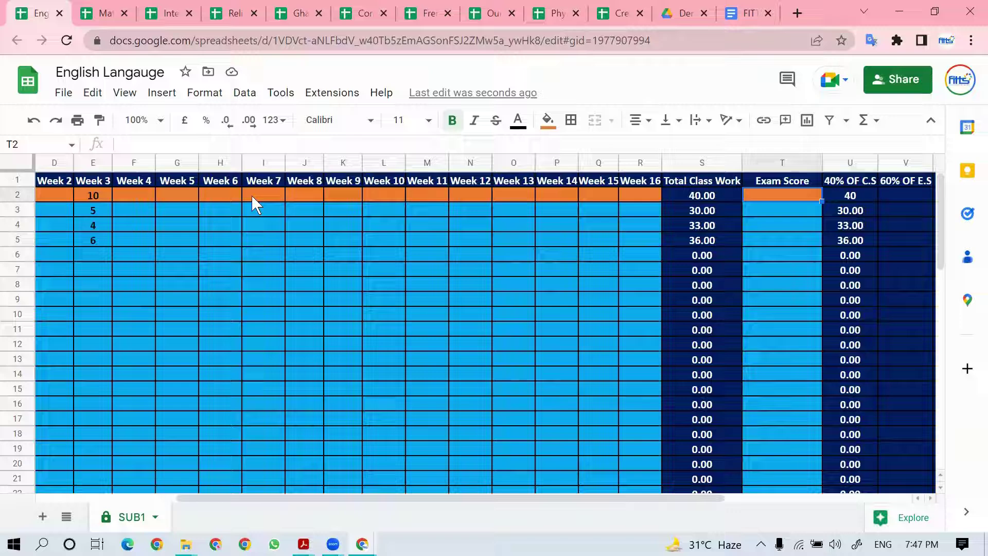
pyautogui.write('100')
pyautogui.press('Return')
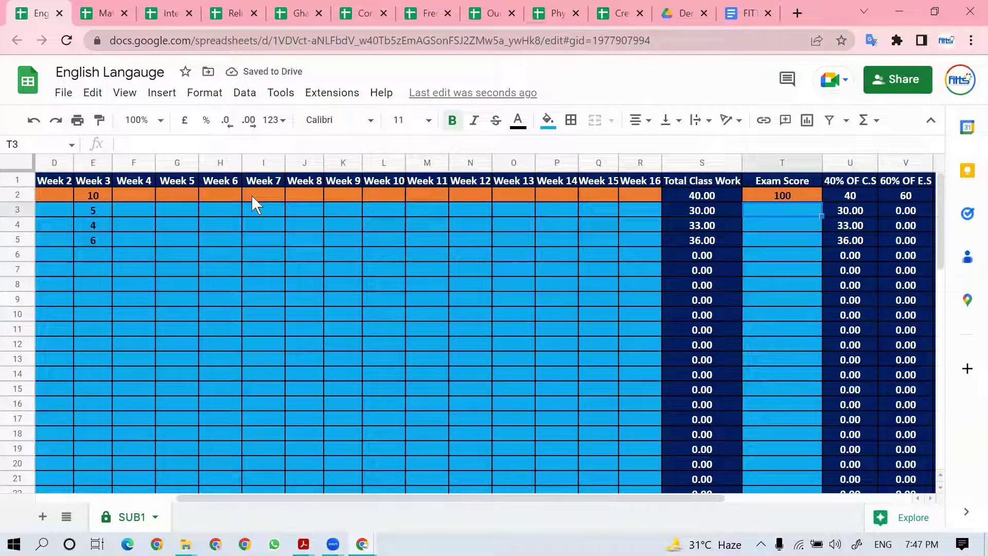
pyautogui.write('80')
pyautogui.press('Return')
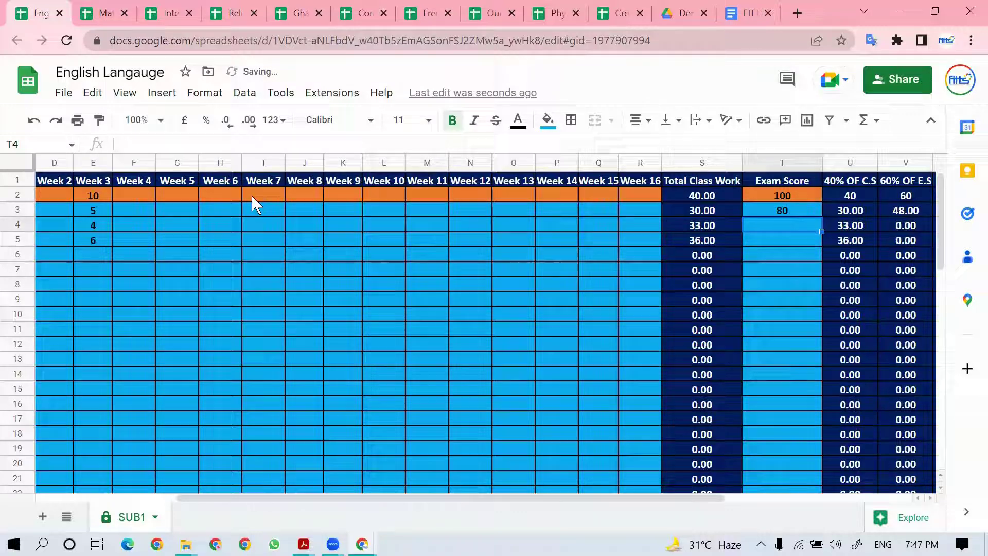
pyautogui.write('78')
pyautogui.press('Return')
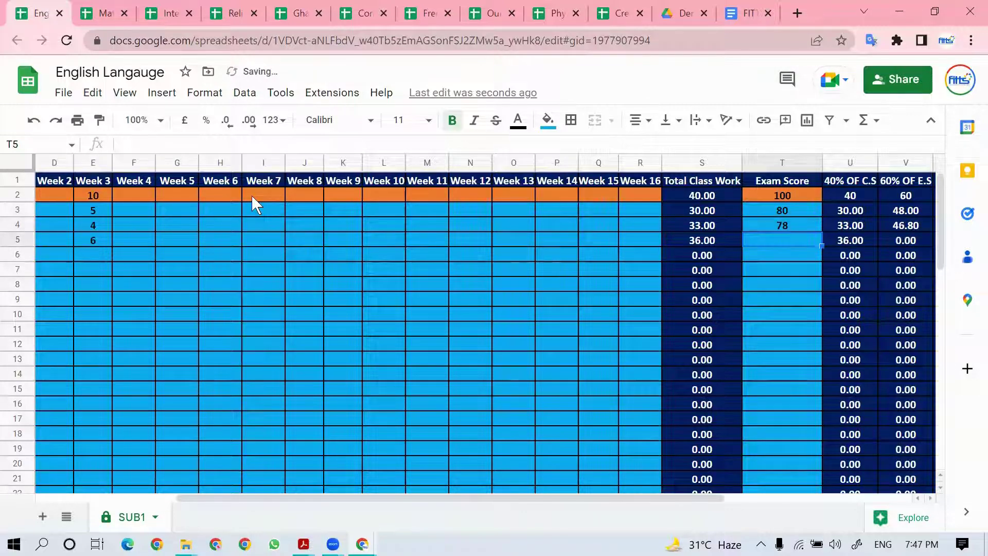
pyautogui.write('95')
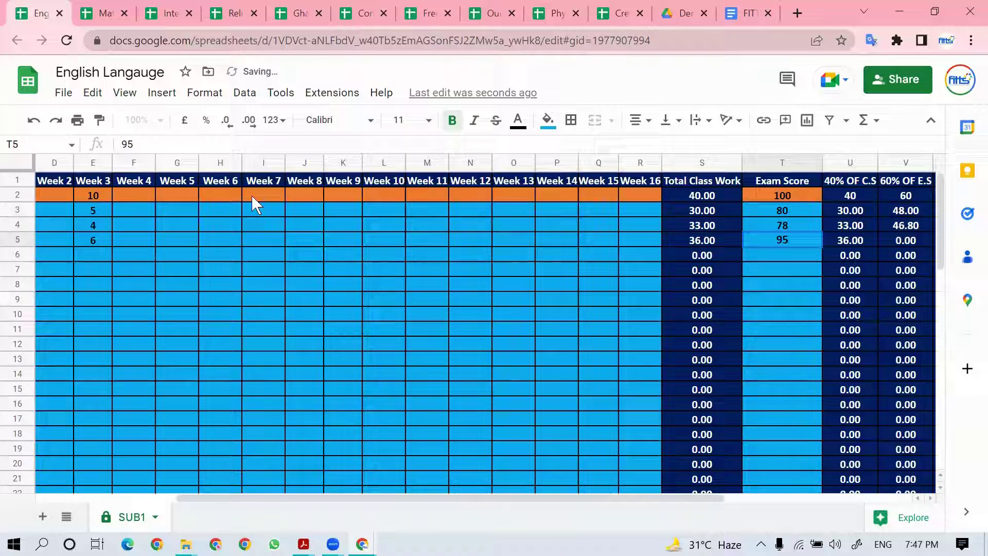
pyautogui.press('Tab')
pyautogui.press('Tab')
pyautogui.press('Tab')
pyautogui.press('Tab')
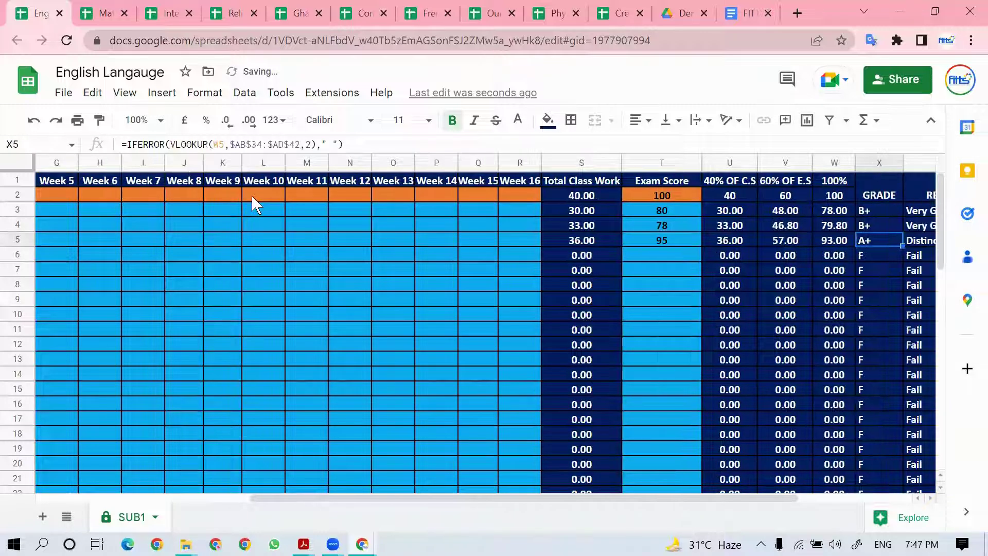
pyautogui.press('Tab')
pyautogui.press('Tab')
pyautogui.press('Tab')
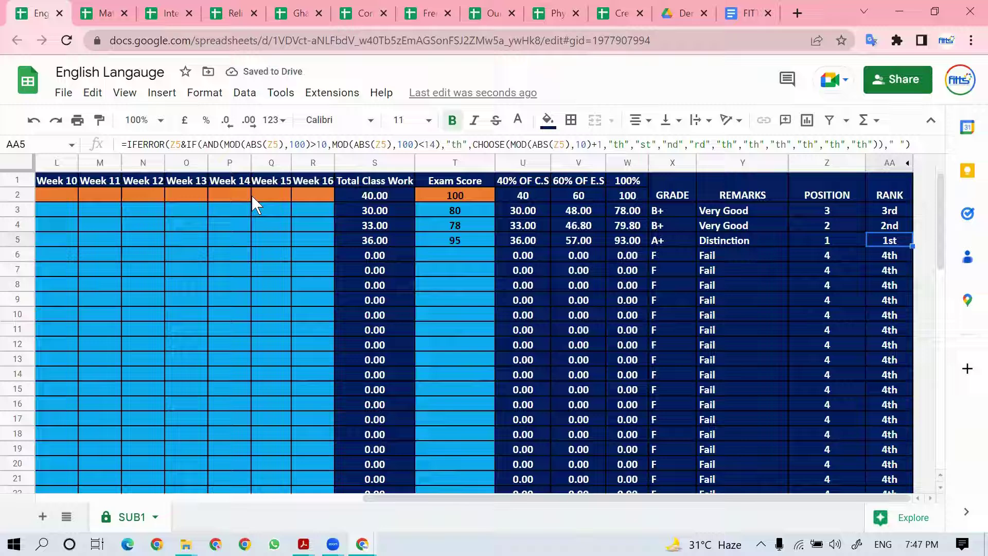
pyautogui.hotkey('shift', 'Tab')
pyautogui.hotkey('shift', 'Tab')
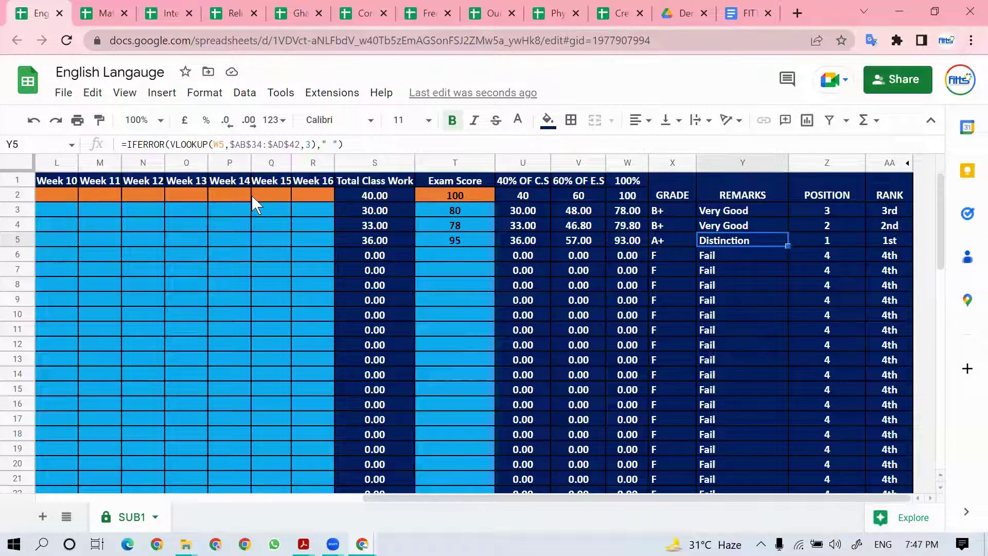
pyautogui.press('Left')
pyautogui.press('Left')
pyautogui.press('Home')
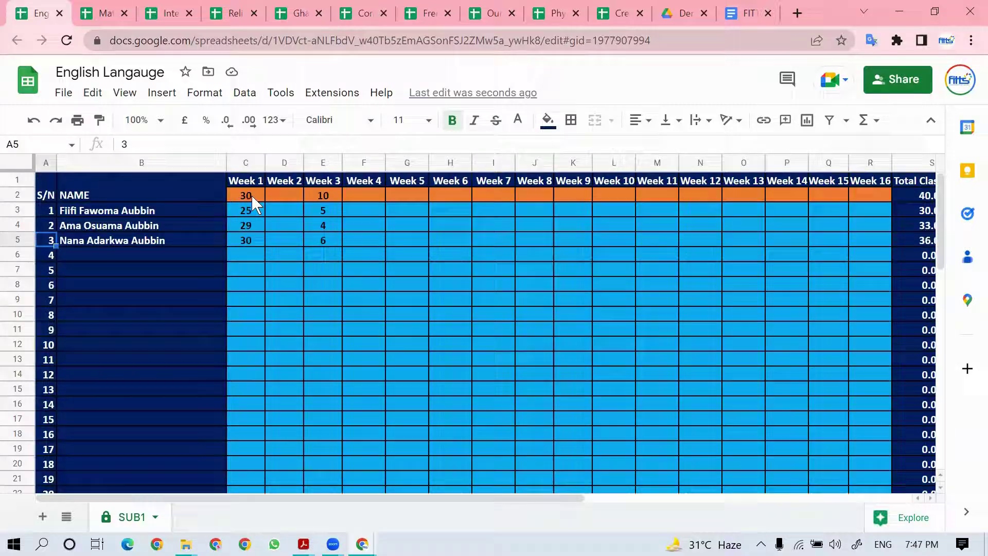
pyautogui.press('Right')
pyautogui.press('Right')
pyautogui.press('Right')
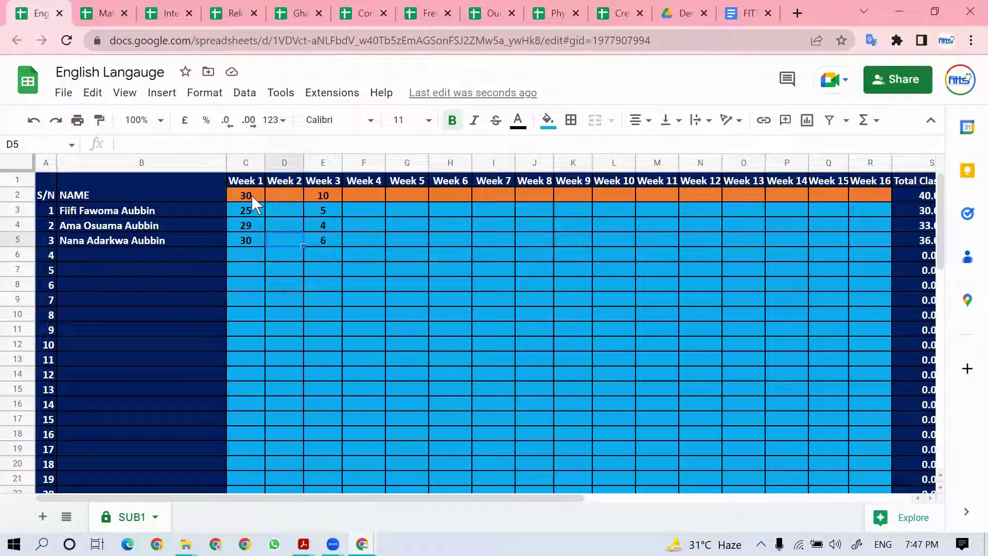
# Step: Copy the three student names from the English sheet into B3 of the Mathematics sheet
pyautogui.click(178, 209)
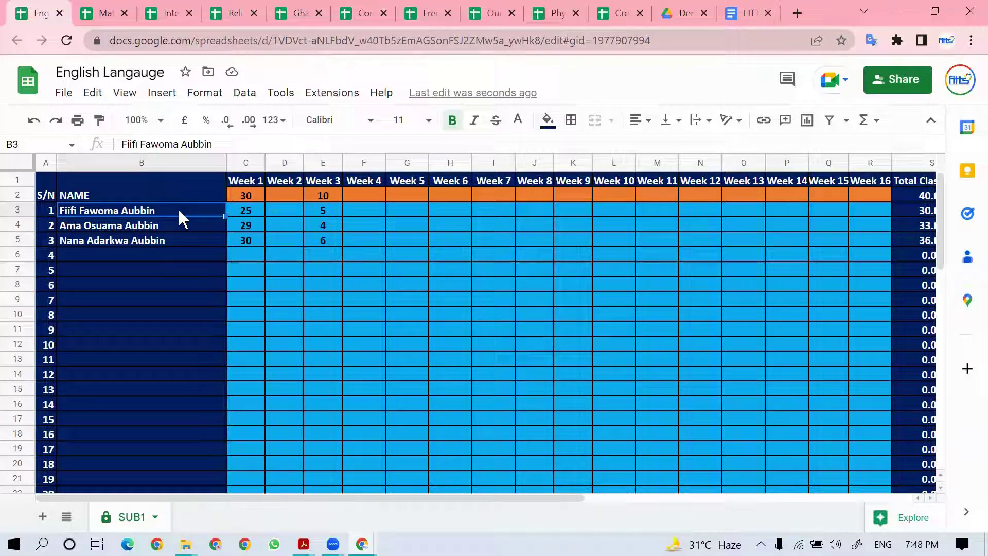
pyautogui.hotkey('shift', 'Down')
pyautogui.hotkey('shift', 'Down')
pyautogui.hotkey('ctrl', 'c')
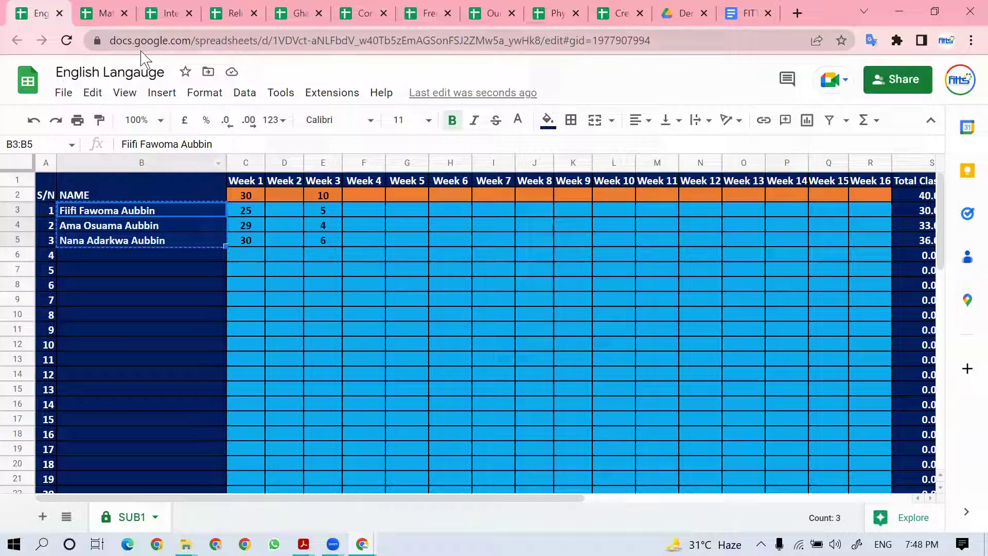
pyautogui.click(106, 14)
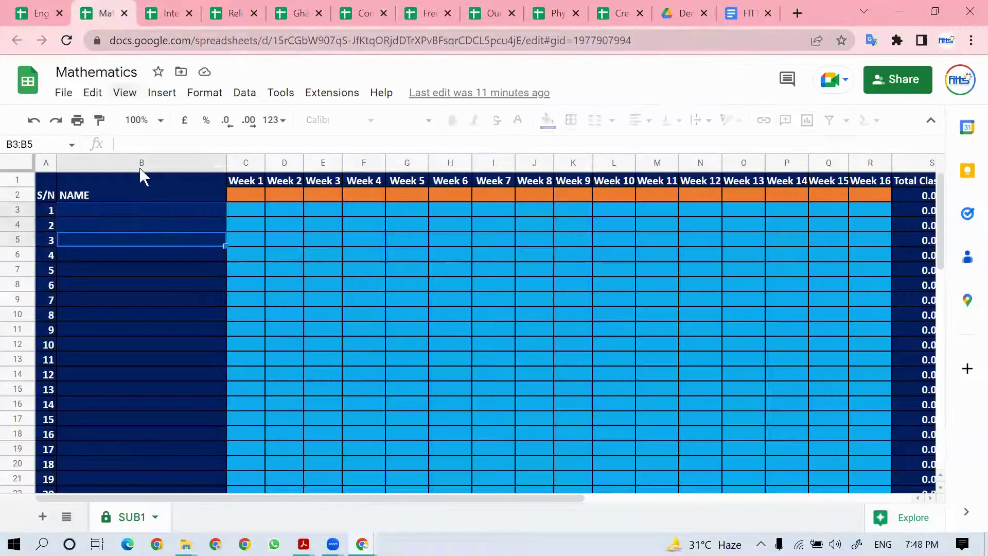
pyautogui.click(160, 209)
pyautogui.hotkey('ctrl', 'v')
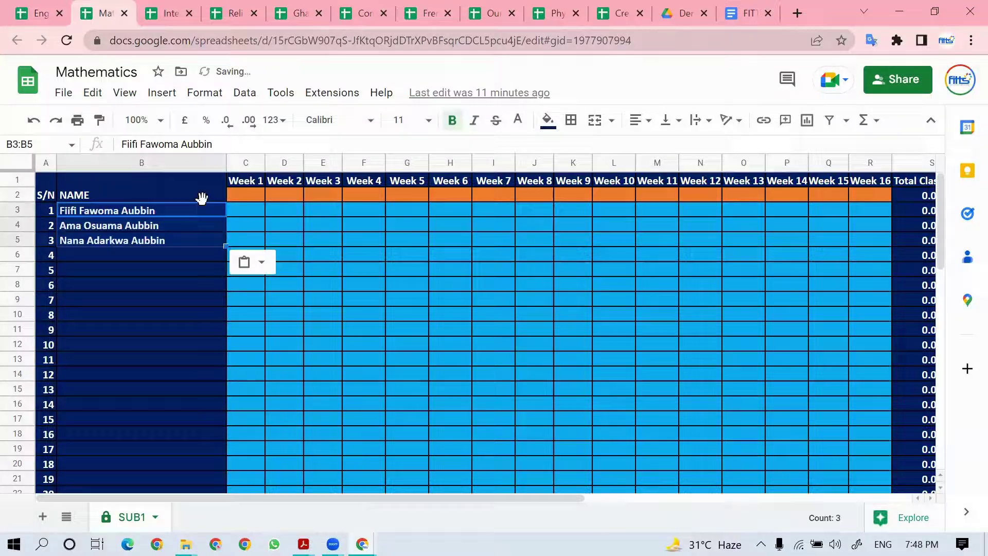
# Step: Set the Mathematics Week 1 maximum in C2 to 60, then bring up the report template
pyautogui.click(251, 193)
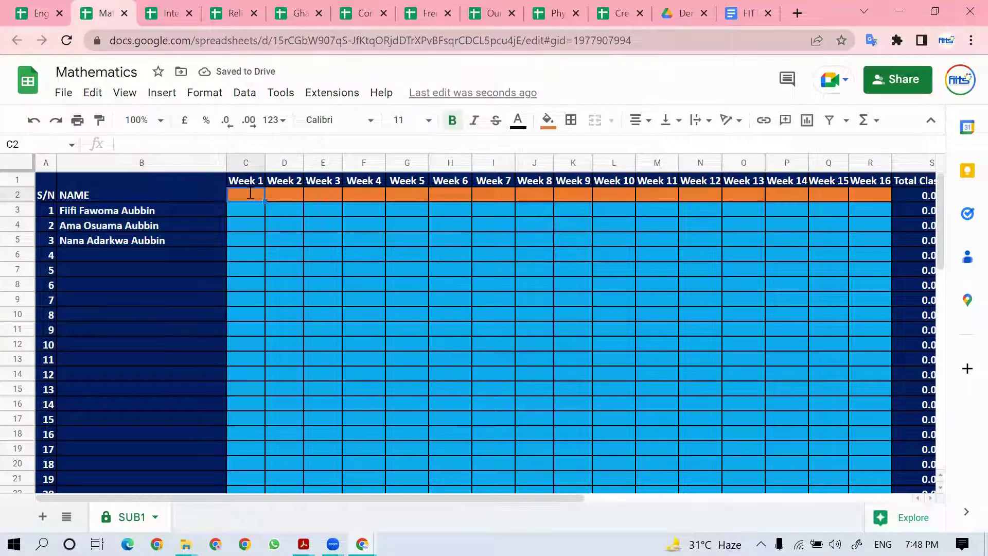
pyautogui.write('60')
pyautogui.press('Return')
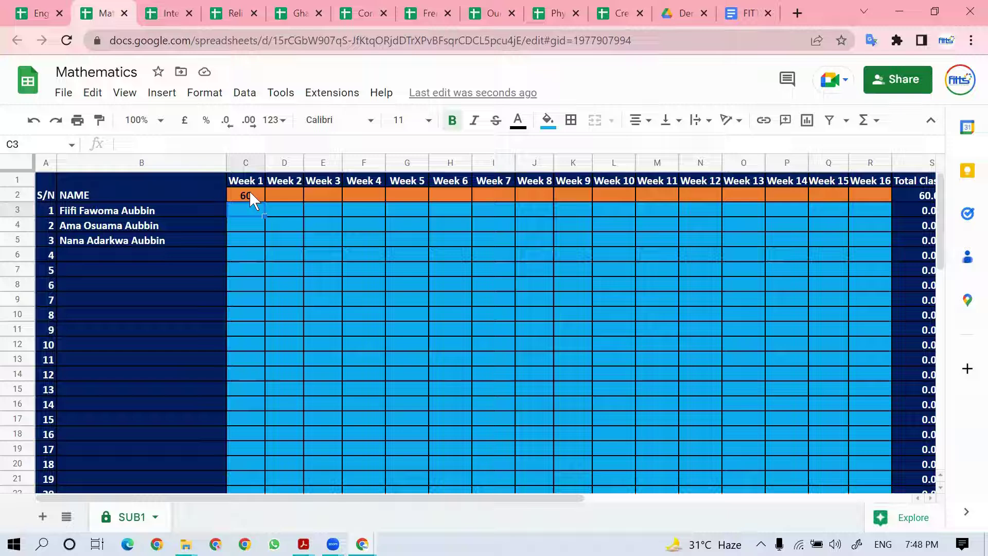
pyautogui.hotkey('alt', 'Tab')
pyautogui.hotkey('alt', 'Tab')
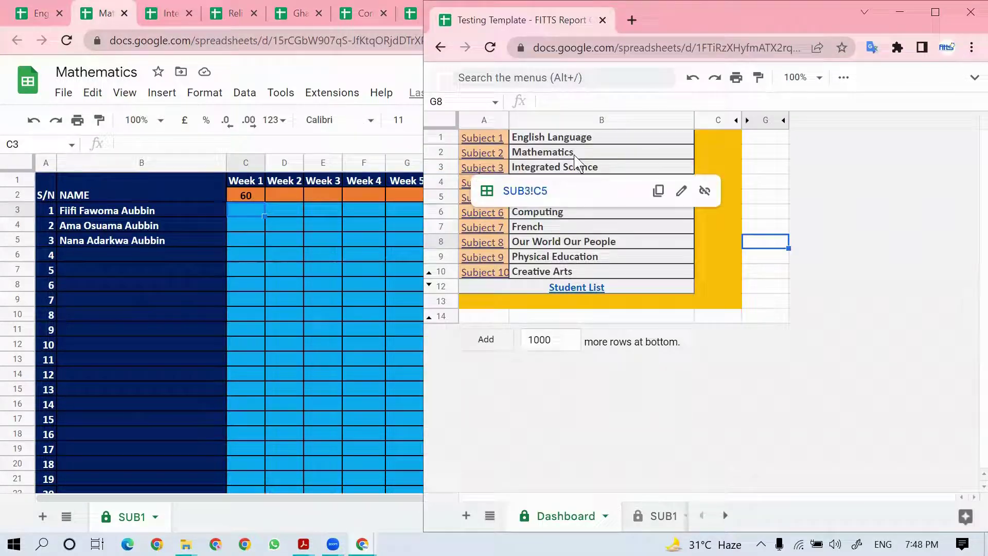
# Step: Follow the Dashboard's Subject 1 and Subject 2 links to view SUB1 and SUB2, then return to Mathematics
pyautogui.click(493, 139)
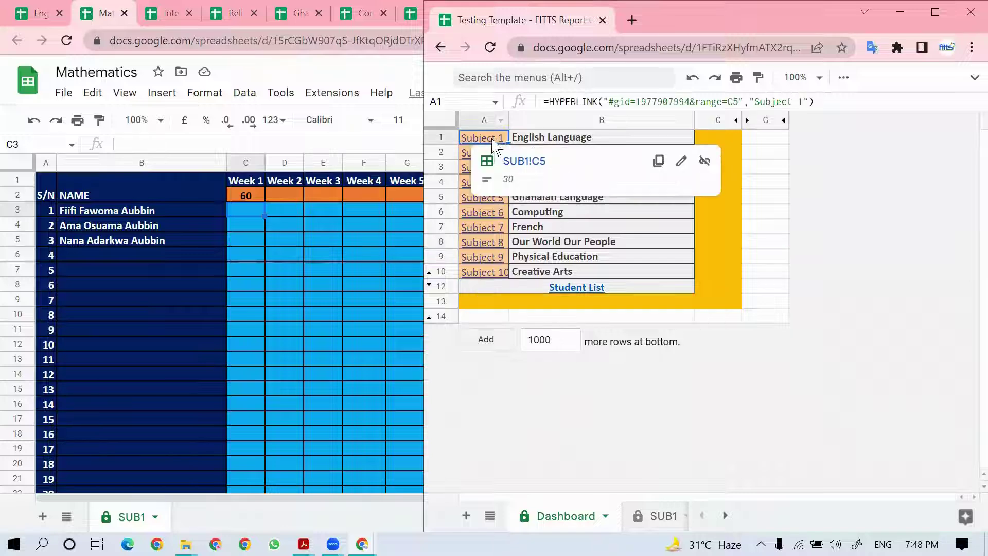
pyautogui.click(524, 161)
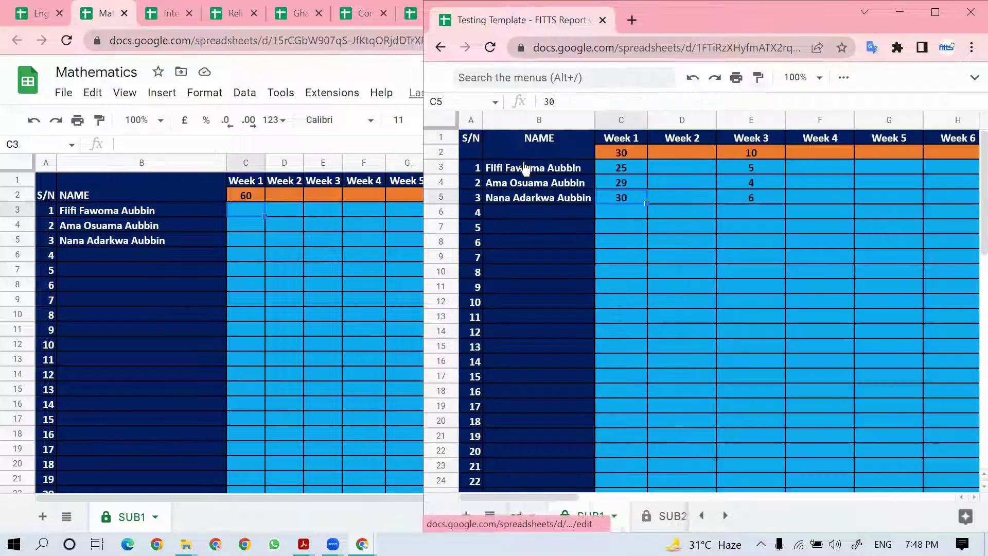
pyautogui.click(934, 14)
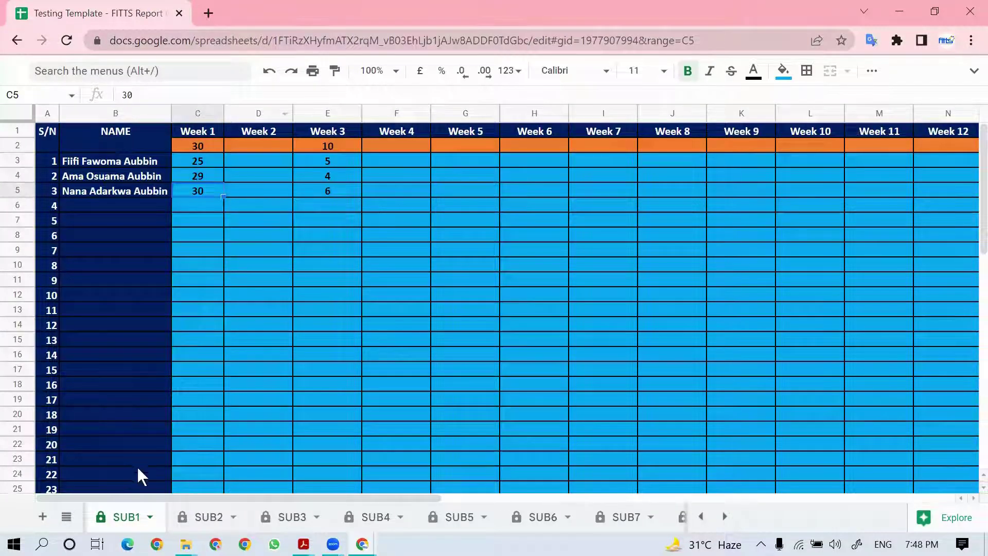
pyautogui.click(700, 516)
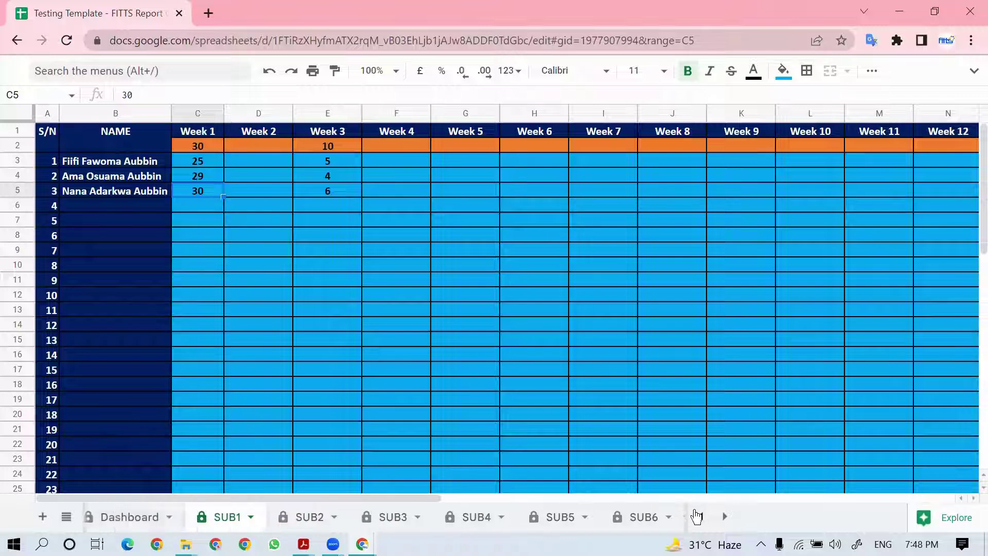
pyautogui.click(123, 516)
pyautogui.click(59, 146)
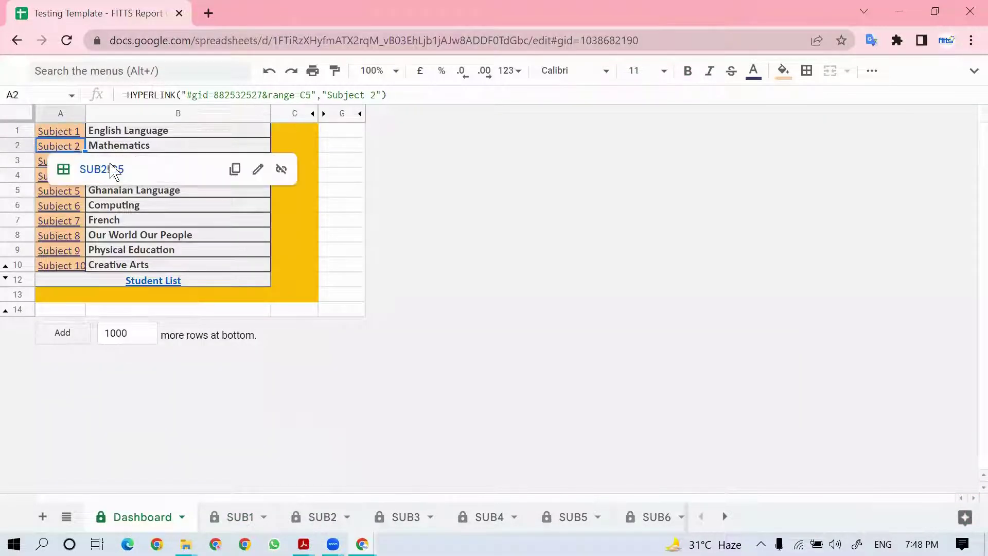
pyautogui.click(103, 170)
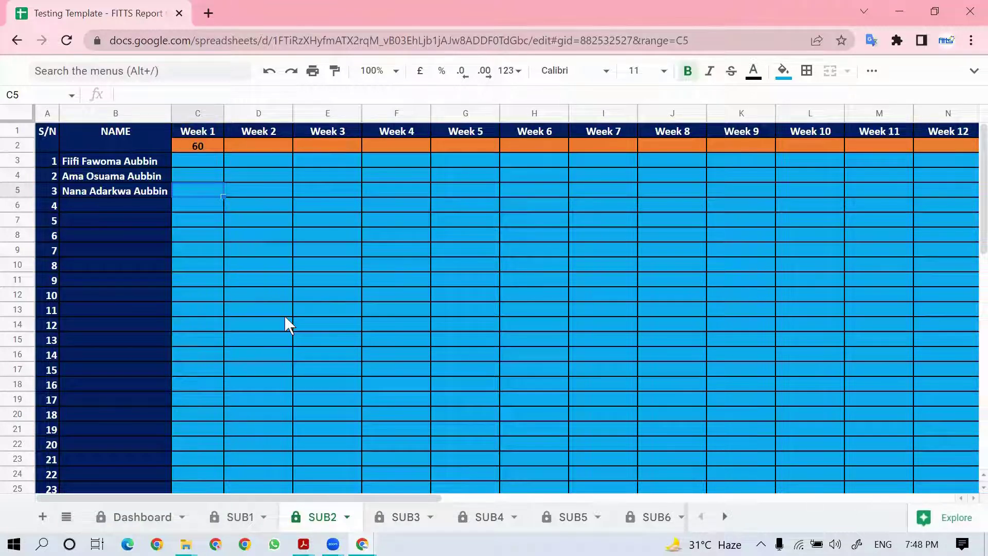
pyautogui.hotkey('alt', 'Tab')
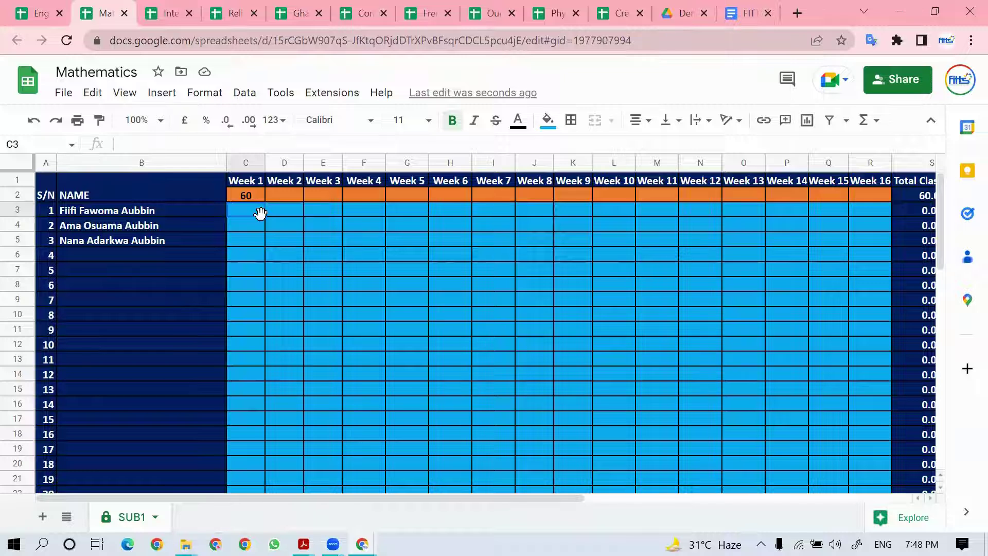
# Step: Enter Mathematics Week 1 scores 55, 30, 45, correcting the second student's score to 60
pyautogui.write('55')
pyautogui.press('Return')
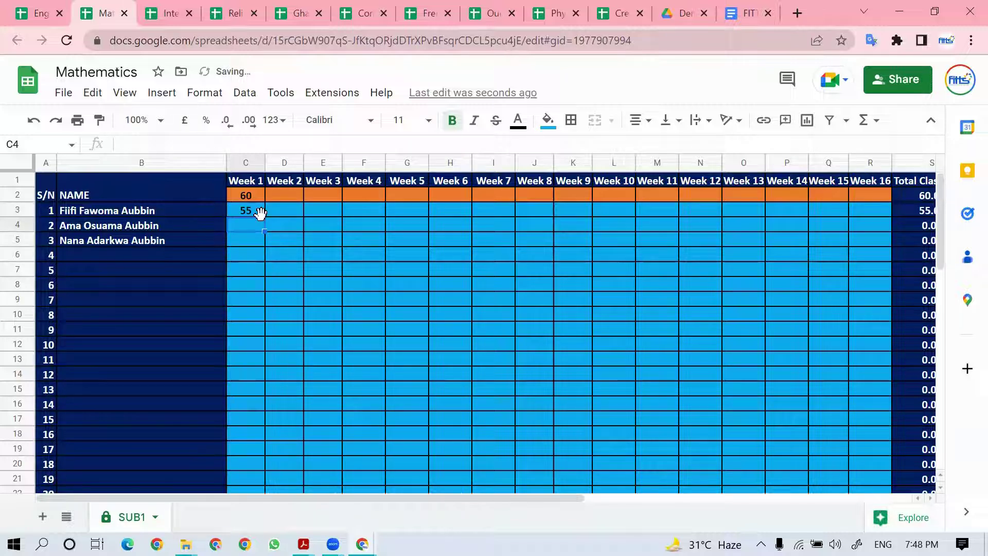
pyautogui.write('30')
pyautogui.press('Return')
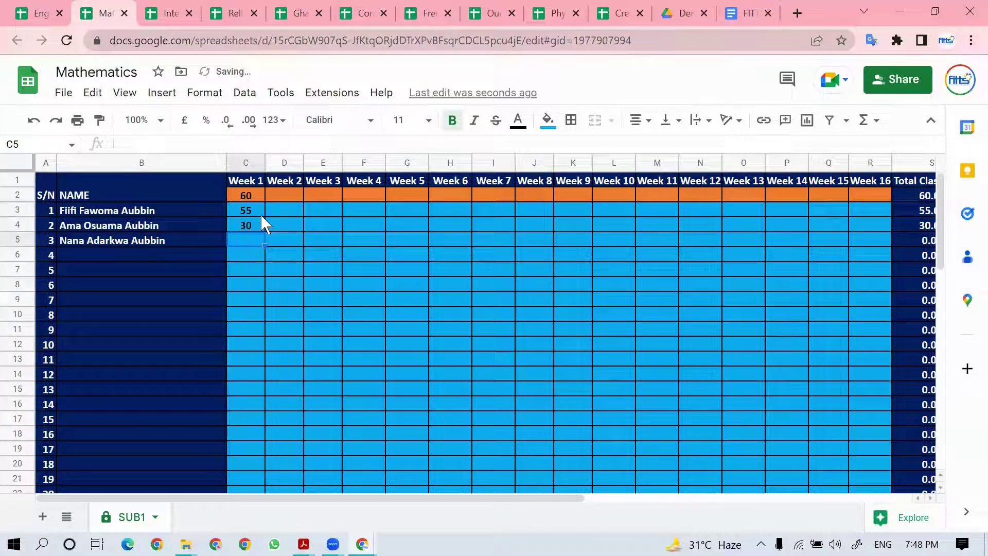
pyautogui.write('45')
pyautogui.press('Up')
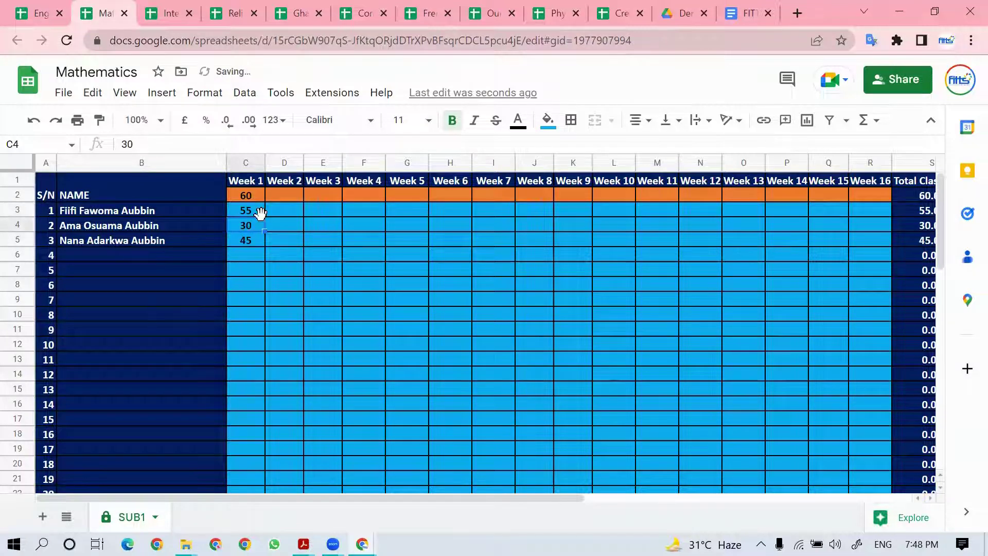
pyautogui.write('60')
pyautogui.press('Tab')
pyautogui.press('Tab')
pyautogui.press('Tab')
pyautogui.press('Tab')
pyautogui.press('Tab')
pyautogui.press('Tab')
pyautogui.press('Tab')
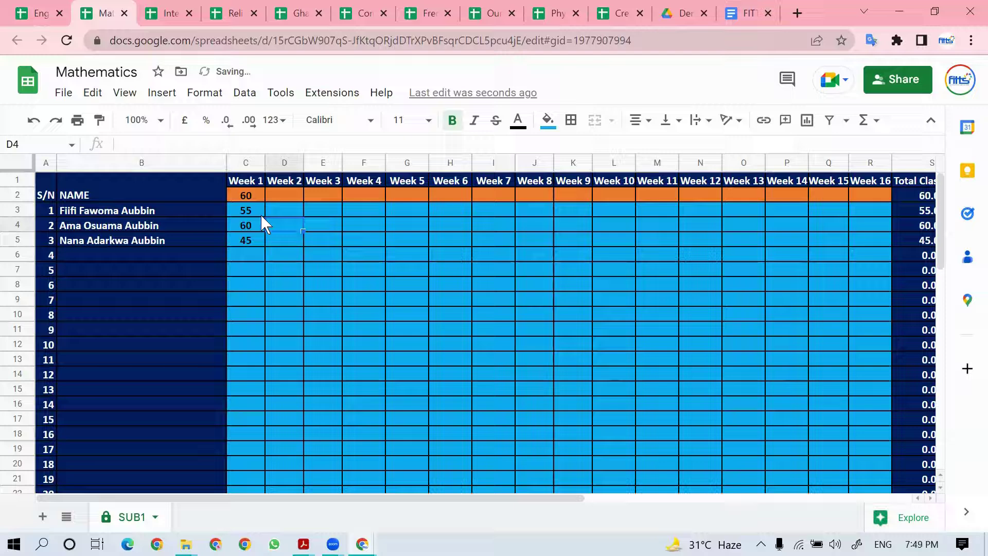
# Step: Enter the exam maximum of 100 and exam scores 78, 89, 69 in the Exam Score column
pyautogui.press('Tab')
pyautogui.press('Tab')
pyautogui.press('Tab')
pyautogui.press('Tab')
pyautogui.press('Tab')
pyautogui.press('Tab')
pyautogui.press('Tab')
pyautogui.press('Tab')
pyautogui.press('Tab')
pyautogui.press('Tab')
pyautogui.press('Tab')
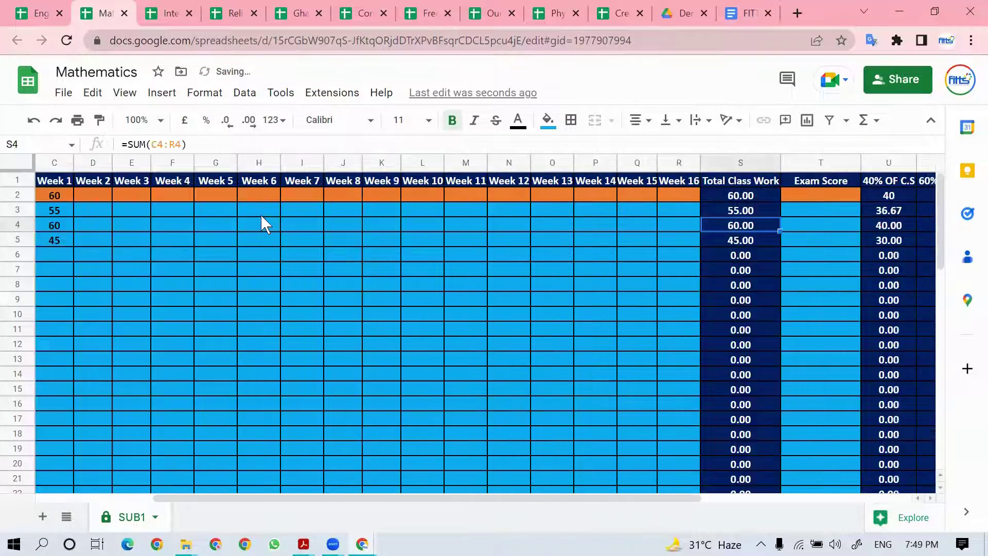
pyautogui.press('Up')
pyautogui.press('Left')
pyautogui.press('Up')
pyautogui.press('Left')
pyautogui.press('Right')
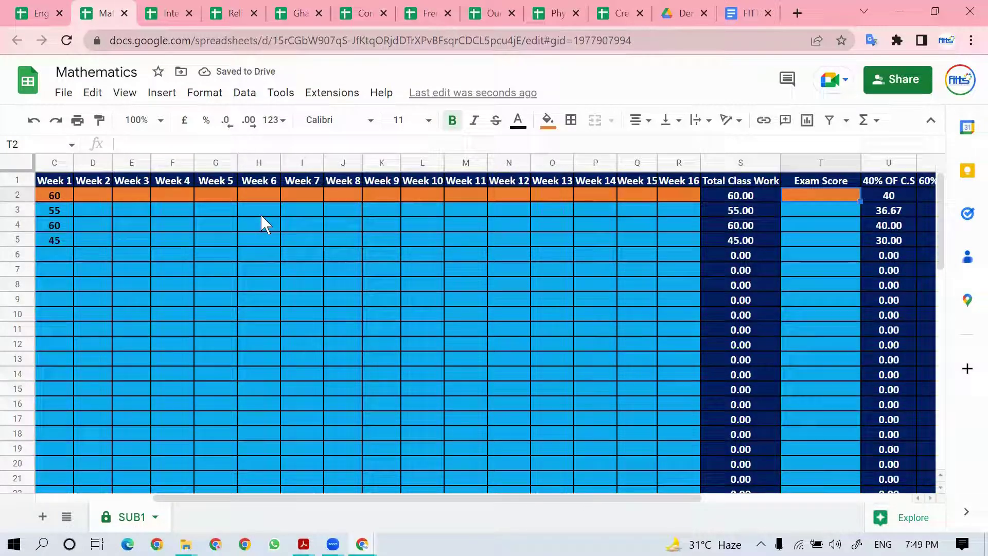
pyautogui.write('100')
pyautogui.press('Return')
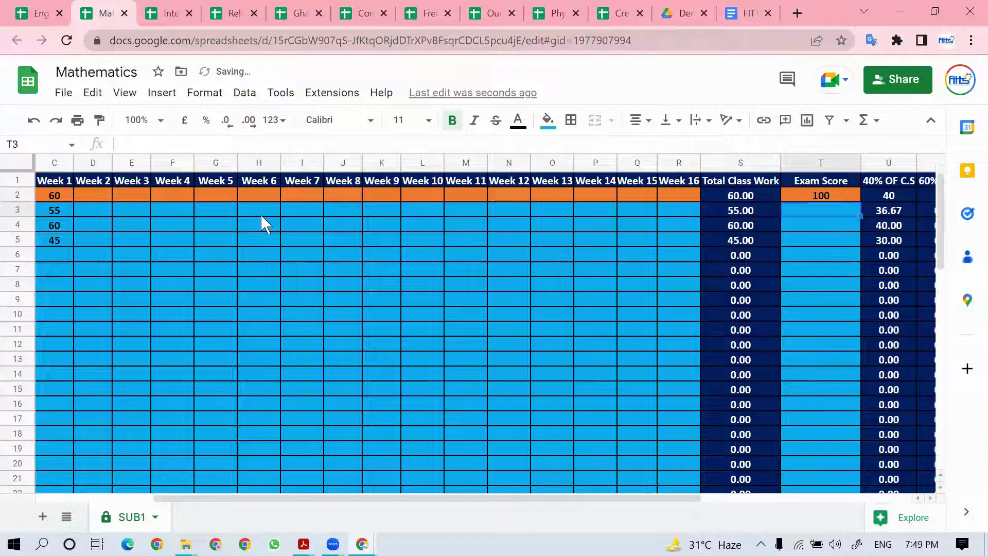
pyautogui.write('78')
pyautogui.press('Return')
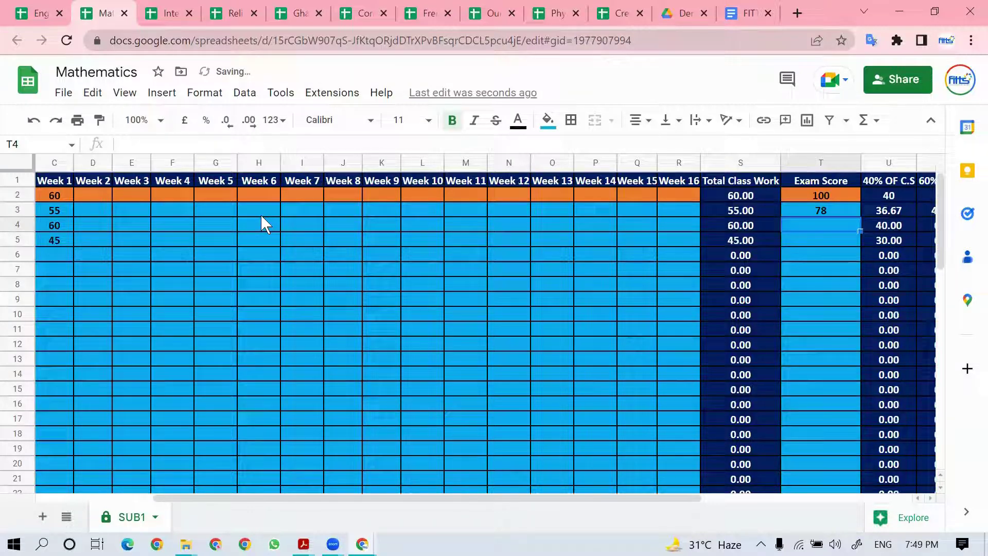
pyautogui.write('89')
pyautogui.press('Return')
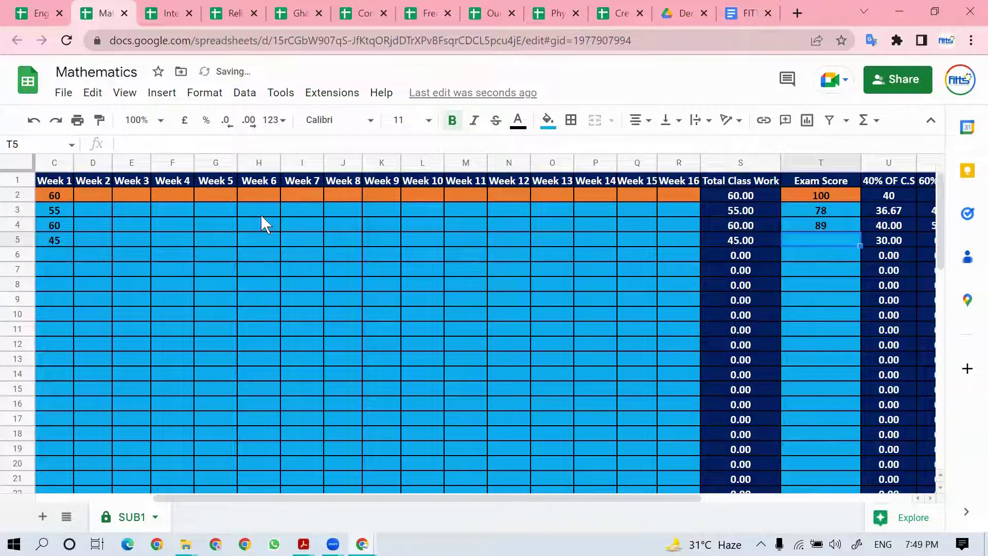
pyautogui.write('6')
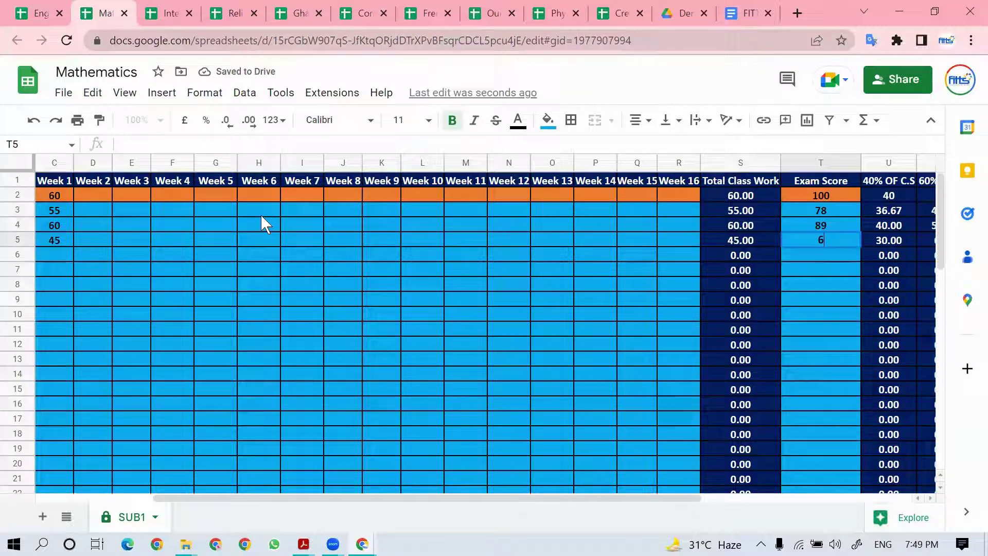
pyautogui.write('9')
pyautogui.press('Return')
# Step: Review the computed REMARKS, RANK and GRADE results, then switch to the Testing Template
pyautogui.press('Right')
pyautogui.press('Right')
pyautogui.press('Right')
pyautogui.press('Right')
pyautogui.press('Right')
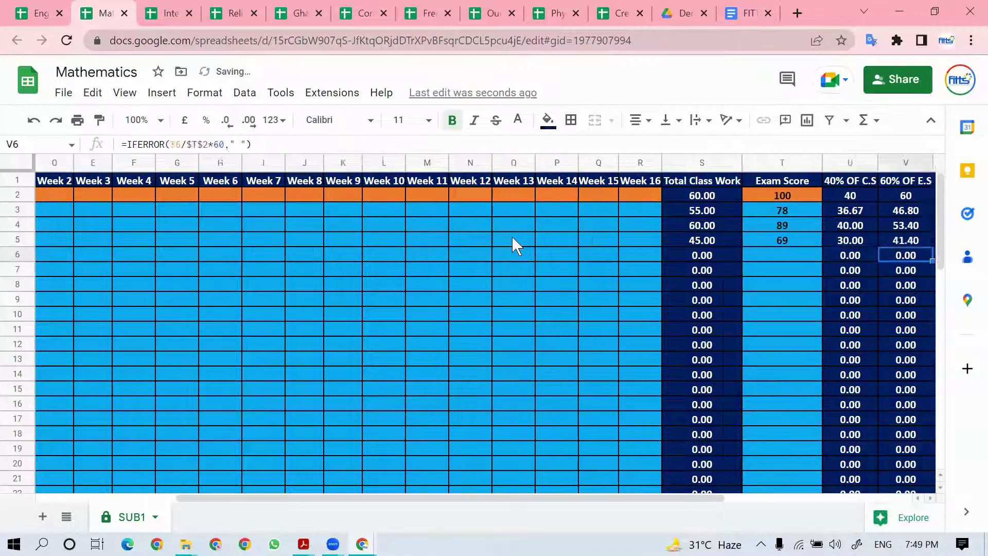
pyautogui.press('Right')
pyautogui.press('Right')
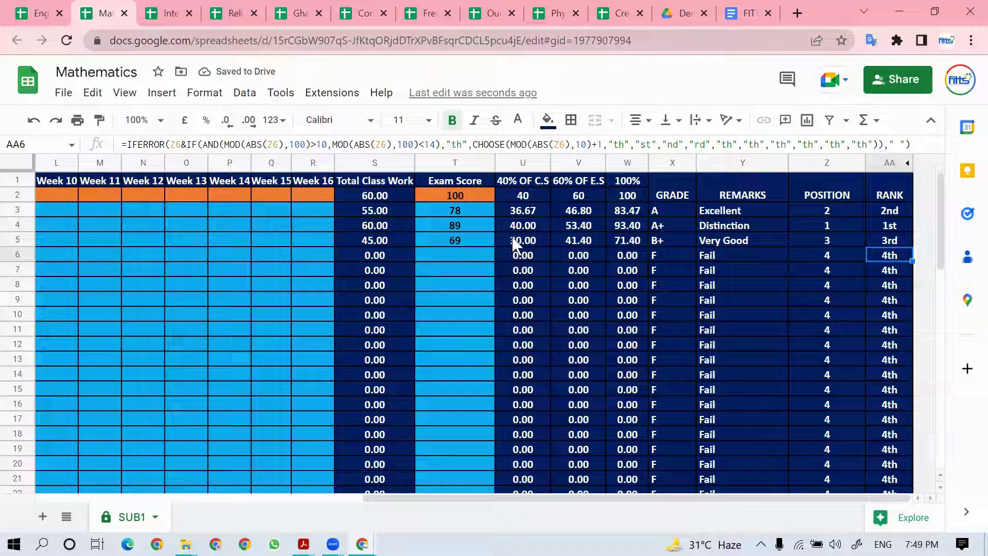
pyautogui.press('Up')
pyautogui.press('Left')
pyautogui.press('Left')
pyautogui.press('Right')
pyautogui.press('Right')
pyautogui.press('Left')
pyautogui.press('Left')
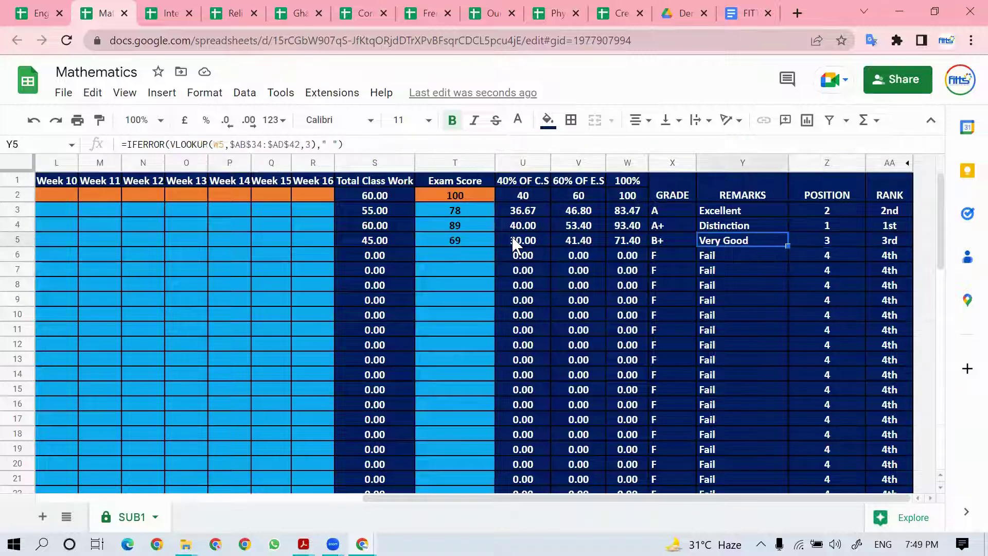
pyautogui.press('Left')
pyautogui.press('Left')
pyautogui.press('Right')
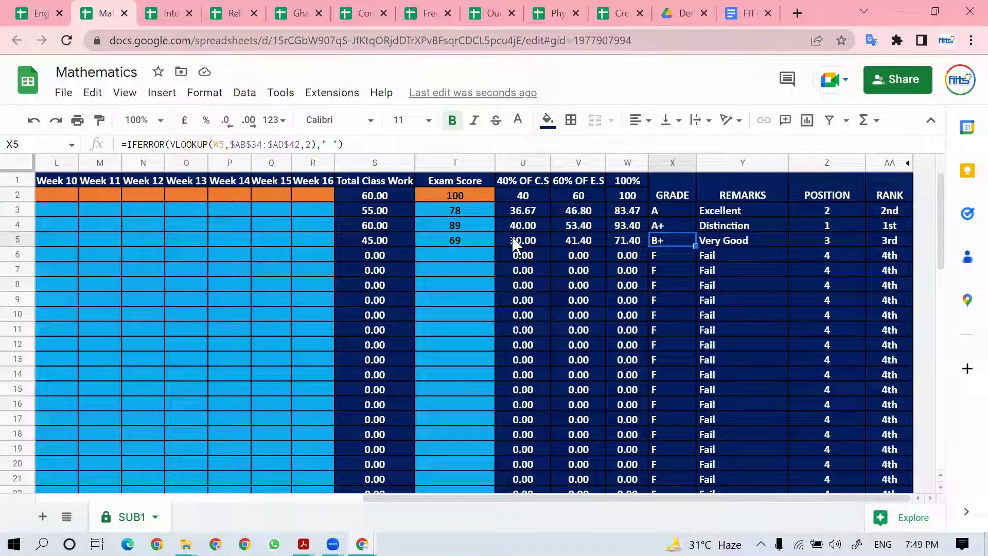
pyautogui.hotkey('alt', 'Tab')
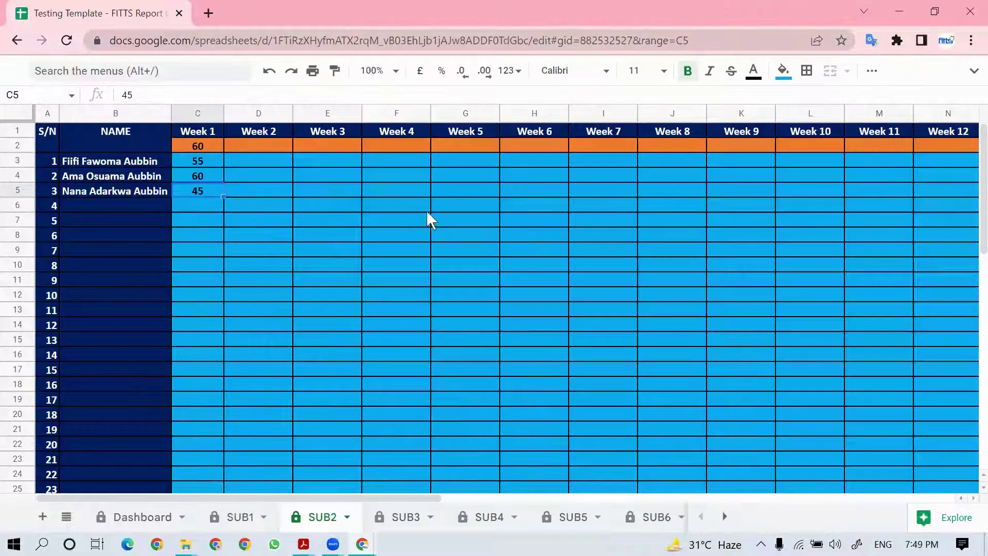
# Step: Check the exam score, remarks, grade and position along row 5 of SUB2
pyautogui.press('Right')
pyautogui.press('Right')
pyautogui.press('Right')
pyautogui.press('Right')
pyautogui.press('Right')
pyautogui.press('Right')
pyautogui.press('Right')
pyautogui.press('Right')
pyautogui.press('Right')
pyautogui.press('Right')
pyautogui.press('Right')
pyautogui.press('Right')
pyautogui.press('Right')
pyautogui.press('Right')
pyautogui.press('Right')
pyautogui.press('Right')
pyautogui.press('Right')
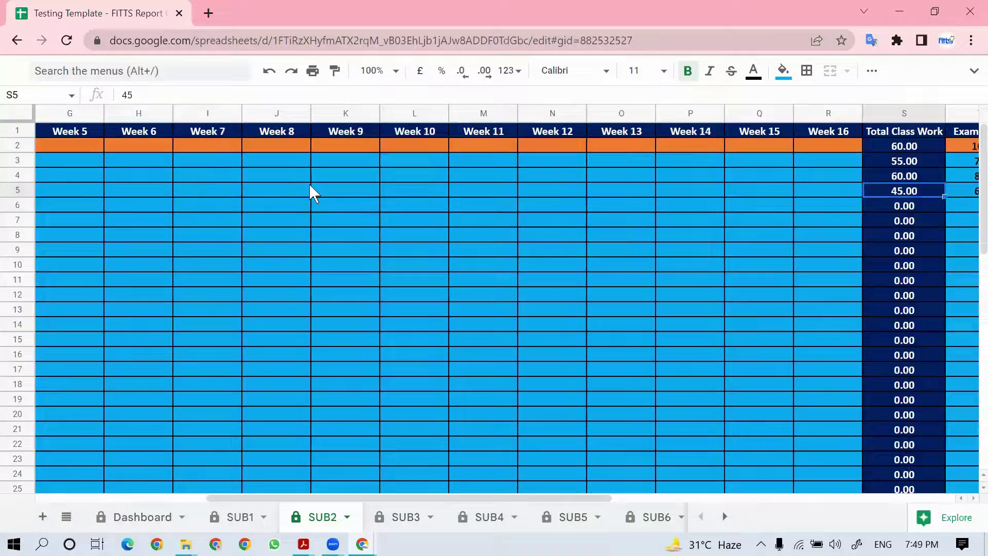
pyautogui.press('Right')
pyautogui.press('Right')
pyautogui.press('Right')
pyautogui.press('Right')
pyautogui.press('Right')
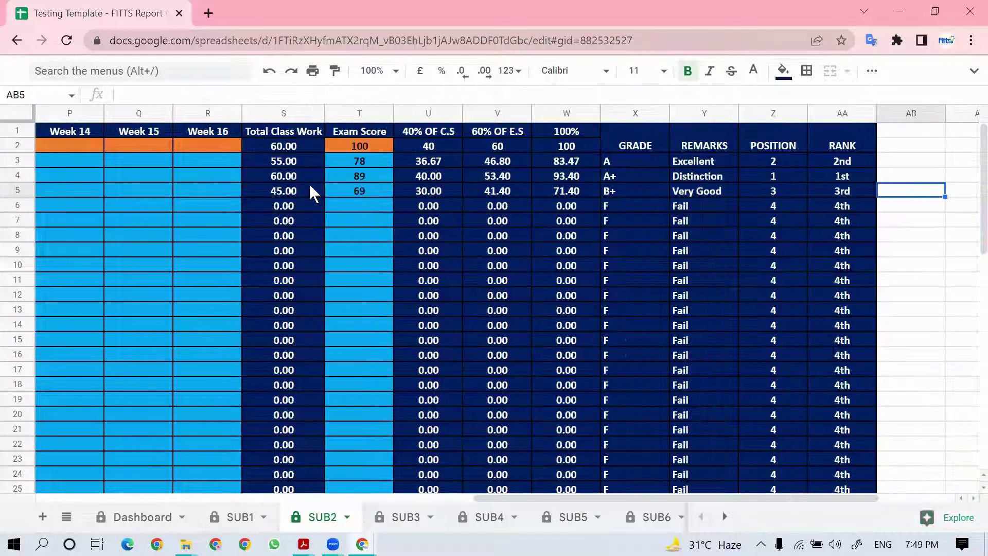
pyautogui.press('Left')
pyautogui.press('Left')
pyautogui.press('Left')
pyautogui.press('Left')
pyautogui.press('Left')
pyautogui.press('Left')
pyautogui.press('Left')
pyautogui.press('Left')
pyautogui.press('Left')
pyautogui.press('Left')
pyautogui.press('Left')
pyautogui.press('Left')
pyautogui.press('Left')
pyautogui.press('Left')
pyautogui.press('Left')
pyautogui.press('Left')
pyautogui.press('Left')
pyautogui.press('Left')
pyautogui.press('Left')
pyautogui.press('Left')
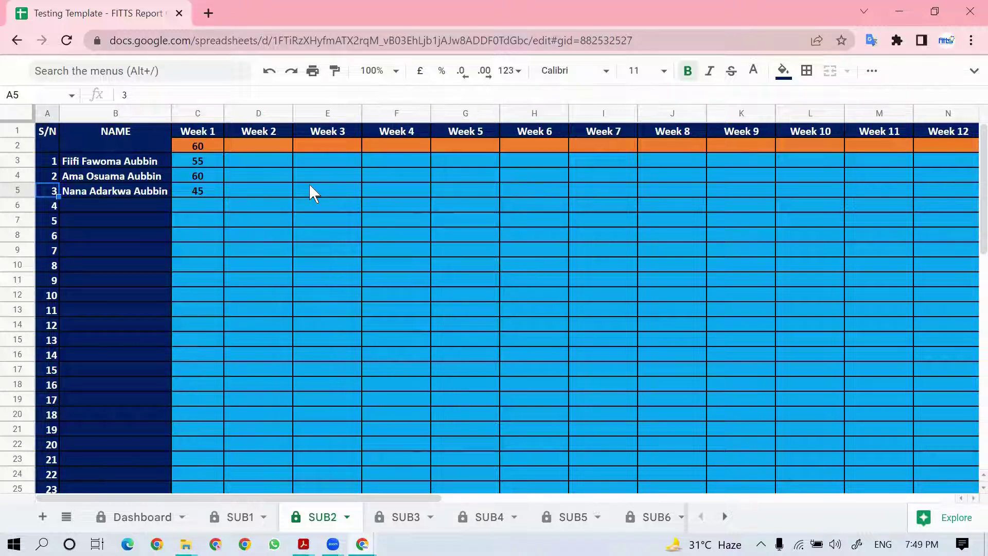
pyautogui.press('Right')
pyautogui.press('Right')
pyautogui.press('Right')
pyautogui.press('Right')
pyautogui.press('Right')
pyautogui.press('Right')
pyautogui.press('Right')
pyautogui.press('Right')
pyautogui.press('Right')
pyautogui.press('Right')
pyautogui.press('Right')
pyautogui.press('Right')
pyautogui.press('Right')
pyautogui.press('Right')
pyautogui.press('Right')
pyautogui.press('Right')
pyautogui.press('Right')
pyautogui.press('Right')
pyautogui.press('Right')
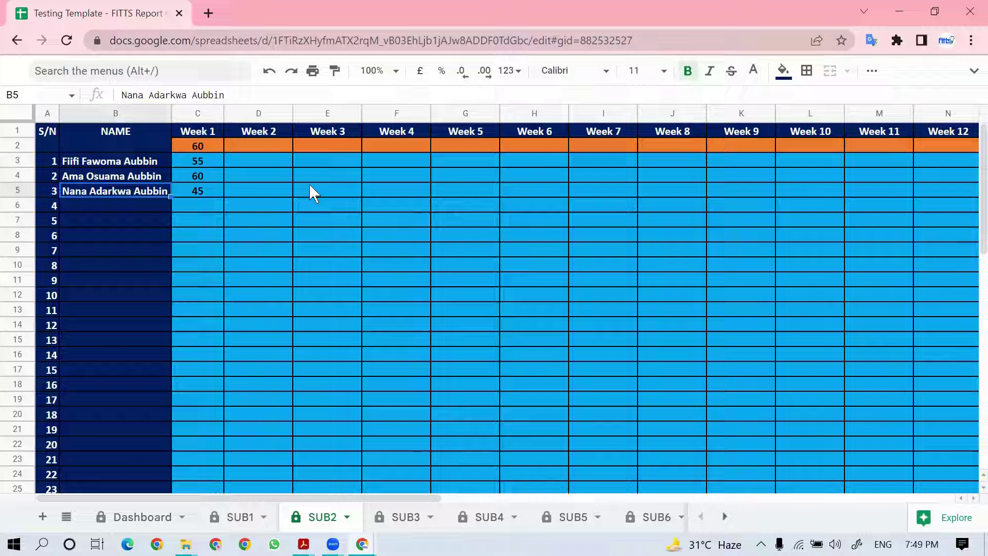
pyautogui.press('Right')
pyautogui.press('Right')
pyautogui.press('Right')
pyautogui.press('Right')
pyautogui.press('Right')
pyautogui.press('Right')
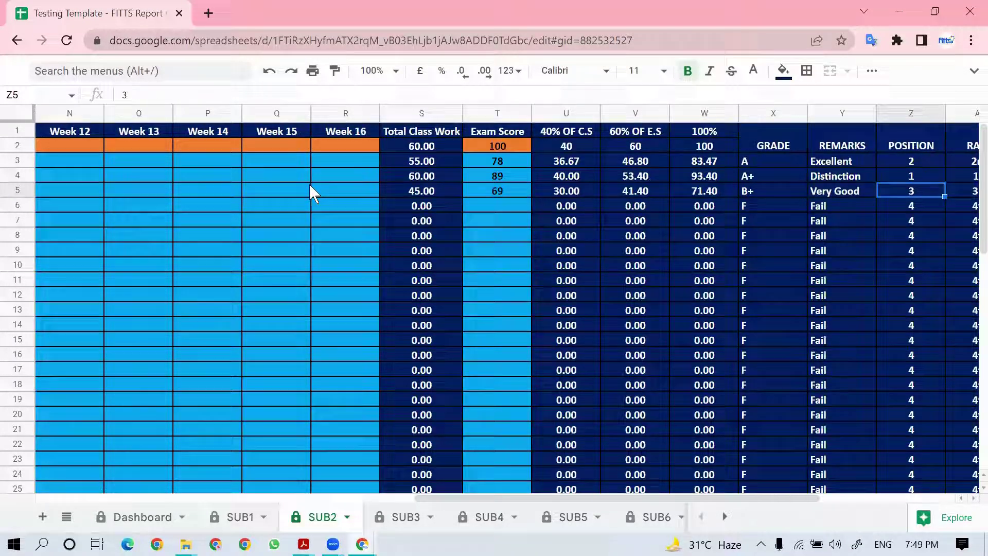
pyautogui.press('Left')
pyautogui.press('Left')
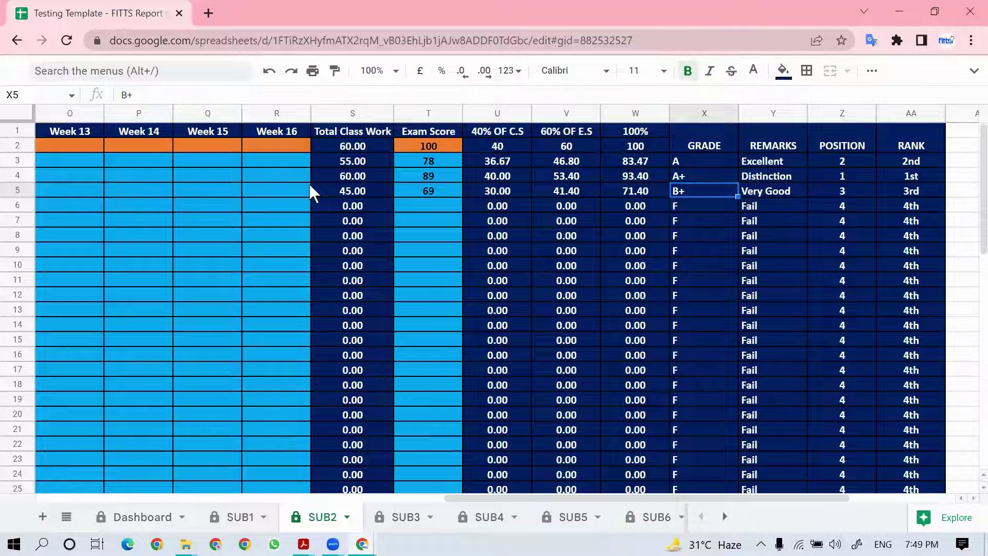
pyautogui.press('Left')
pyautogui.press('Left')
pyautogui.press('Left')
pyautogui.press('Left')
pyautogui.press('Left')
pyautogui.press('Left')
pyautogui.press('Left')
pyautogui.press('Left')
pyautogui.press('Left')
pyautogui.press('Left')
pyautogui.press('Left')
pyautogui.press('Left')
pyautogui.press('Left')
pyautogui.press('Left')
pyautogui.press('Left')
pyautogui.press('Left')
pyautogui.press('Left')
pyautogui.press('Left')
pyautogui.press('Left')
pyautogui.press('Left')
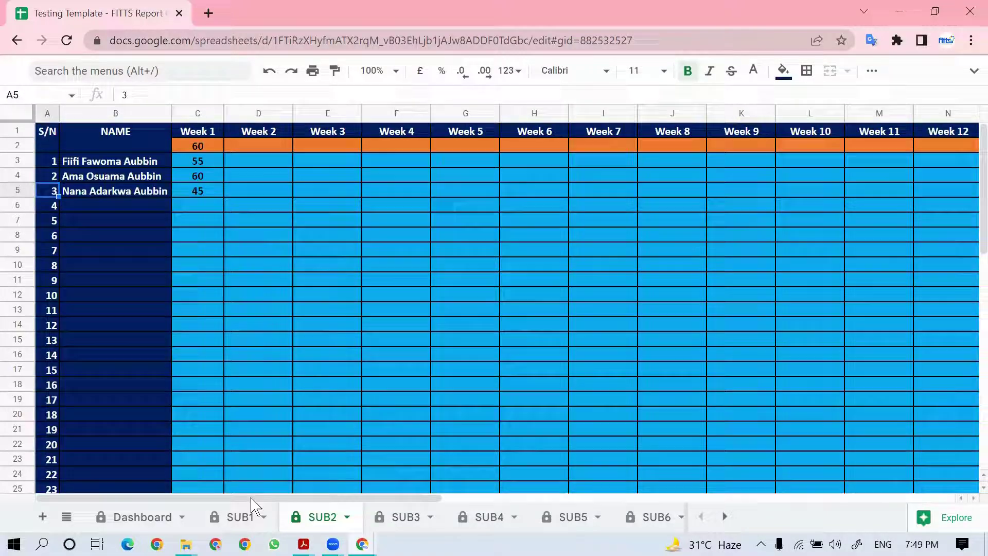
# Step: Open the SUB1 sheet and review its row 5 results
pyautogui.click(247, 514)
pyautogui.press('Right')
pyautogui.press('Right')
pyautogui.press('Right')
pyautogui.press('Right')
pyautogui.press('Right')
pyautogui.press('Right')
pyautogui.press('Right')
pyautogui.press('Right')
pyautogui.press('Right')
pyautogui.press('Right')
pyautogui.press('Right')
pyautogui.press('Right')
pyautogui.press('Right')
pyautogui.press('Right')
pyautogui.press('Right')
pyautogui.press('Right')
pyautogui.press('Right')
pyautogui.press('Right')
pyautogui.press('Right')
pyautogui.press('Right')
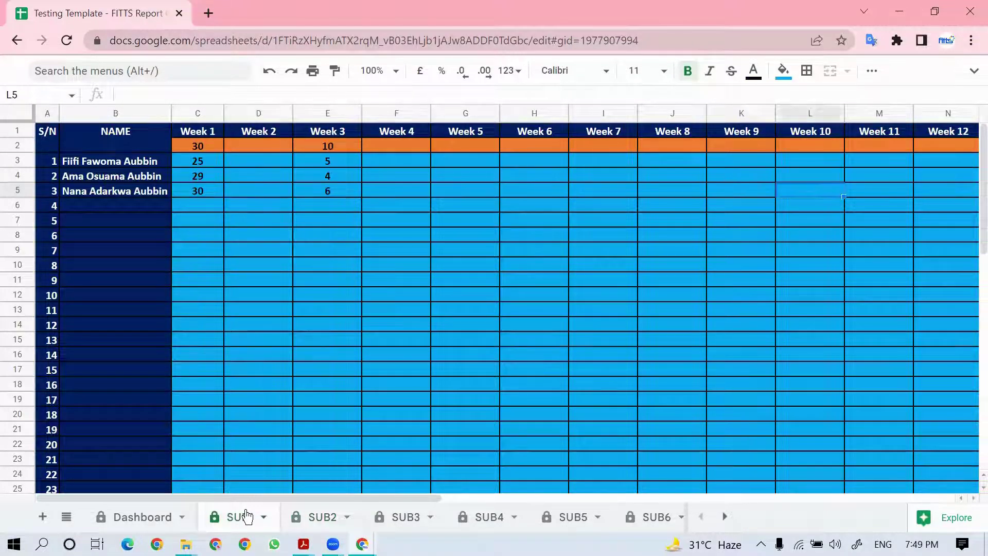
pyautogui.press('Left')
pyautogui.press('Left')
pyautogui.press('Left')
pyautogui.press('Left')
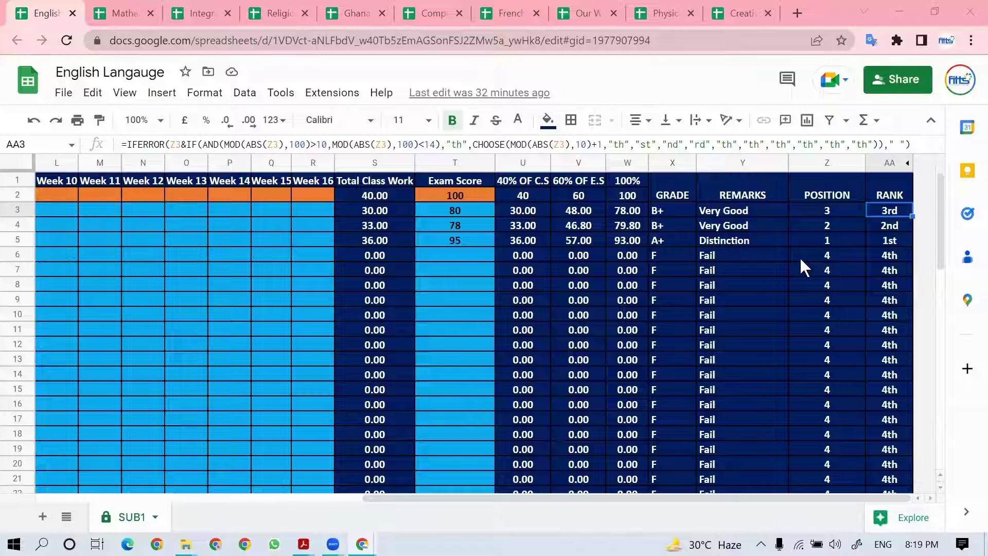
# Step: Browse the Mathematics, Integrated Science, RME, Ghanaian Language, Computing, French and Physical Education spreadsheets
pyautogui.click(247, 255)
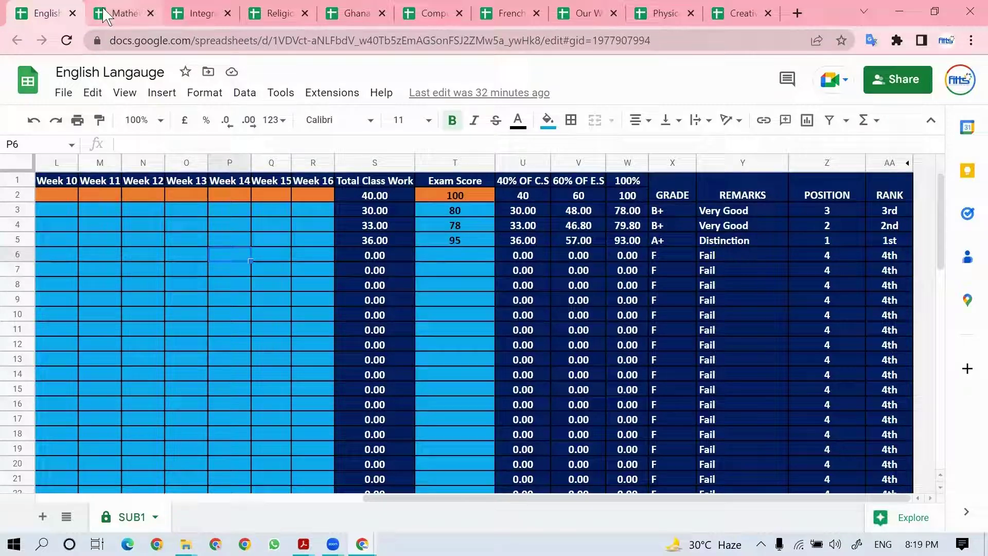
pyautogui.click(125, 13)
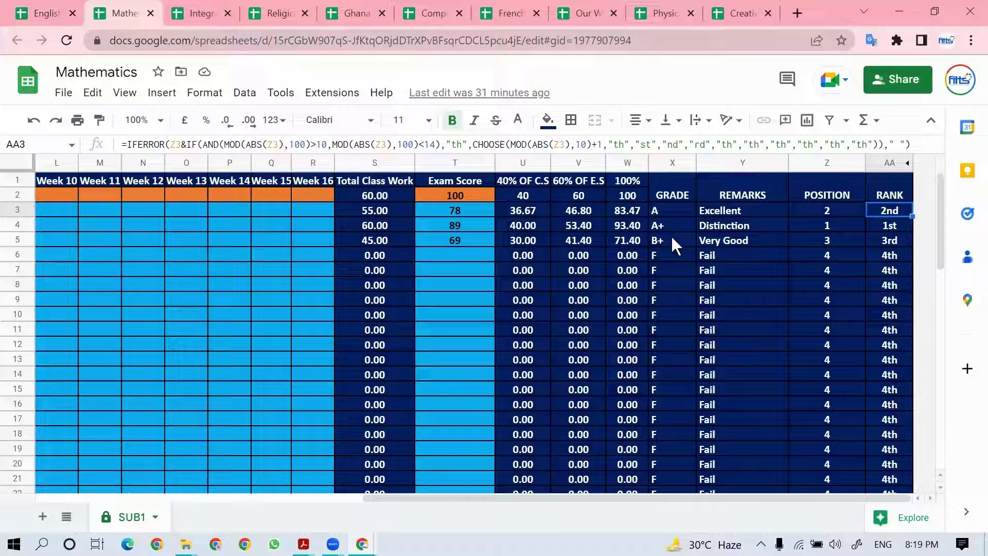
pyautogui.click(201, 13)
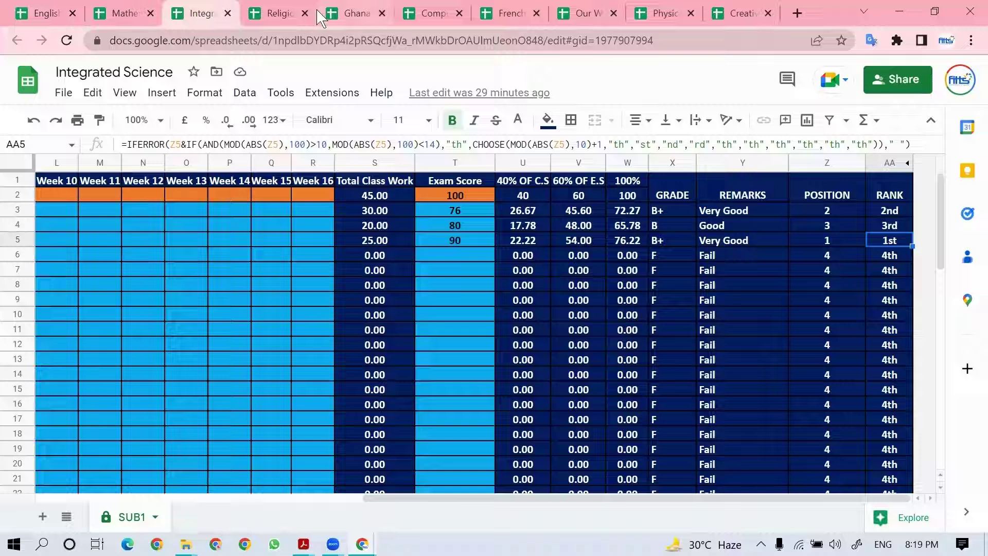
pyautogui.click(278, 13)
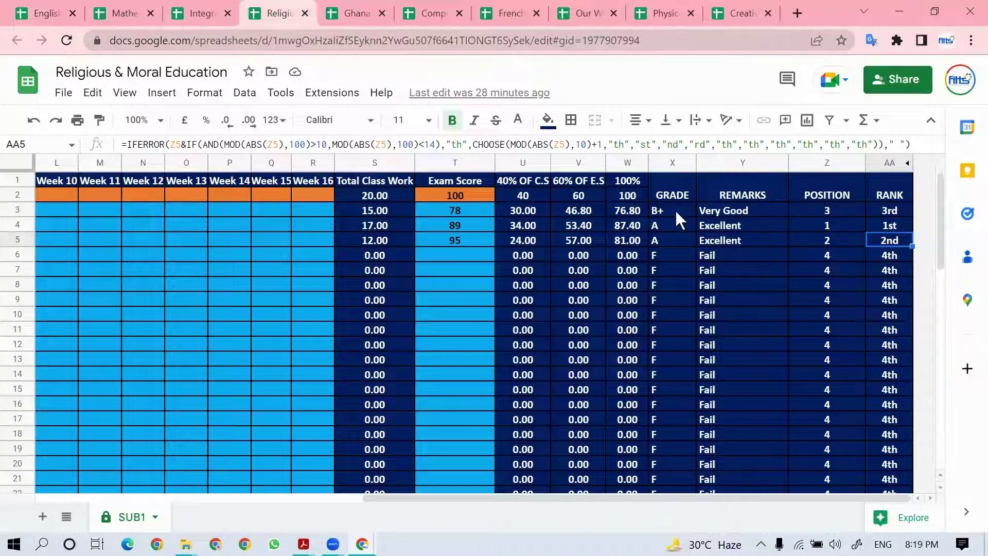
pyautogui.click(360, 14)
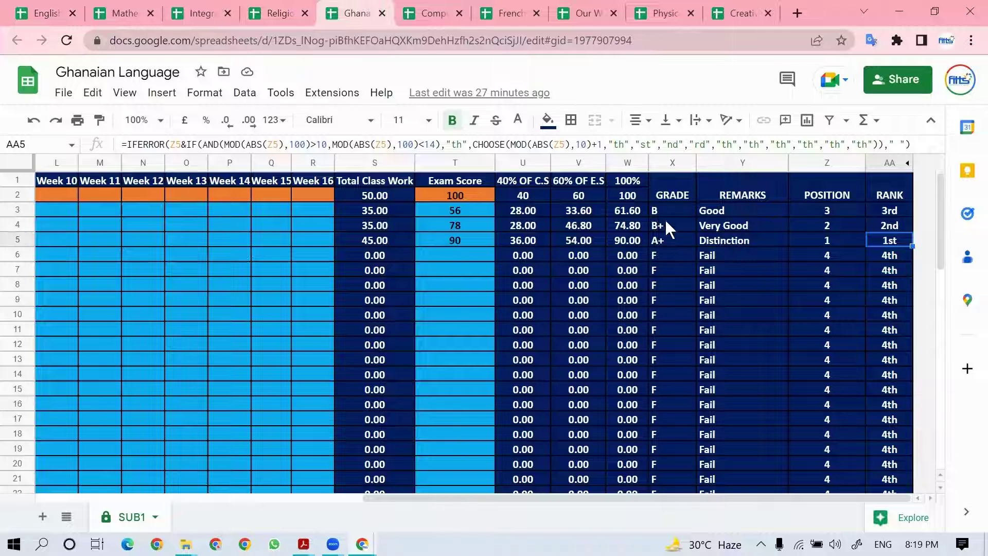
pyautogui.click(431, 17)
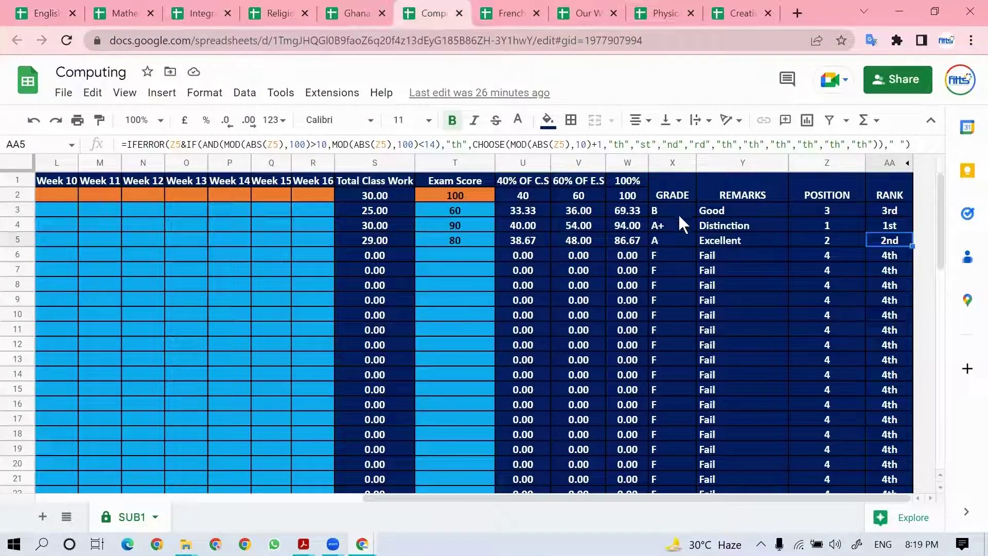
pyautogui.click(511, 19)
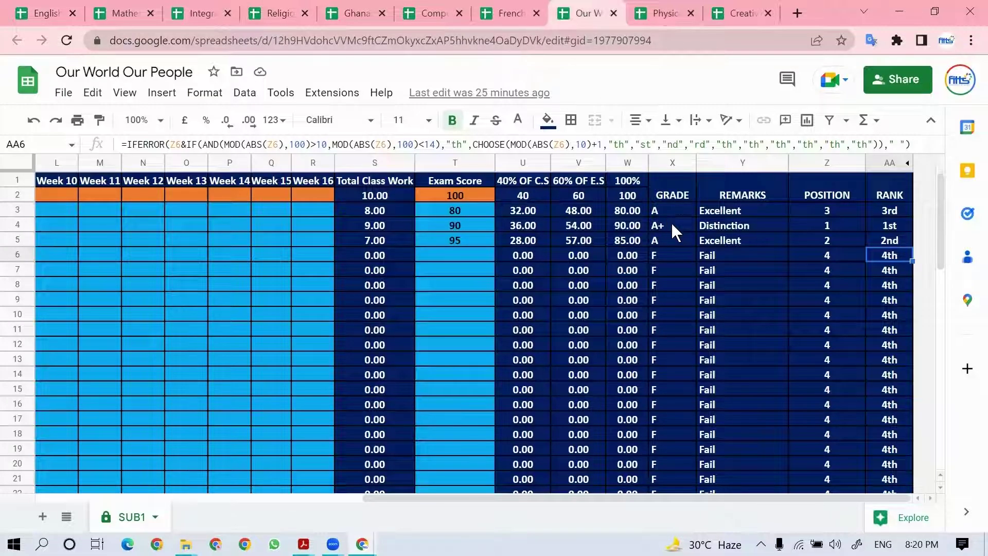
pyautogui.click(664, 15)
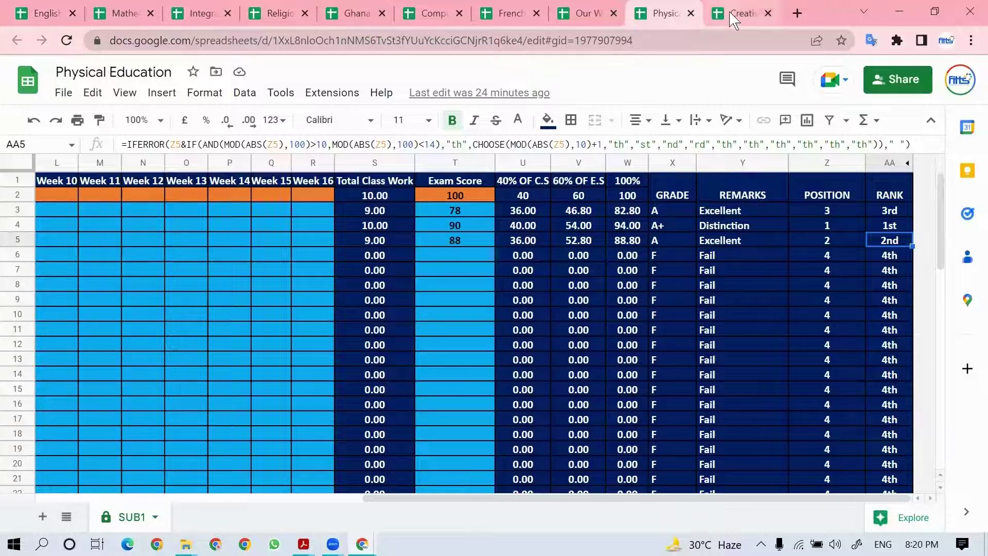
# Step: Switch over and show the Gmail inbox with the new Terminal Report email
pyautogui.hotkey('ctrl', 'Tab')
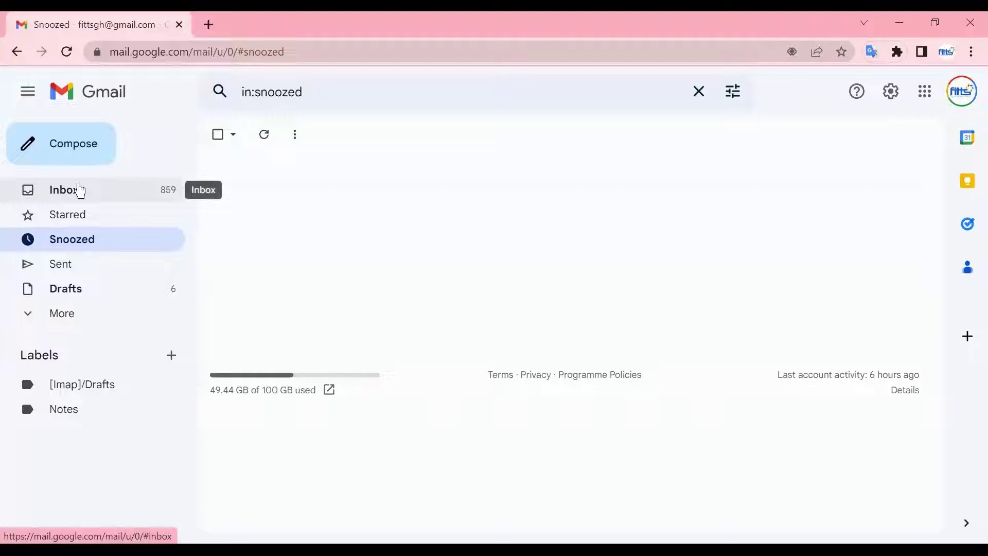
pyautogui.click(79, 191)
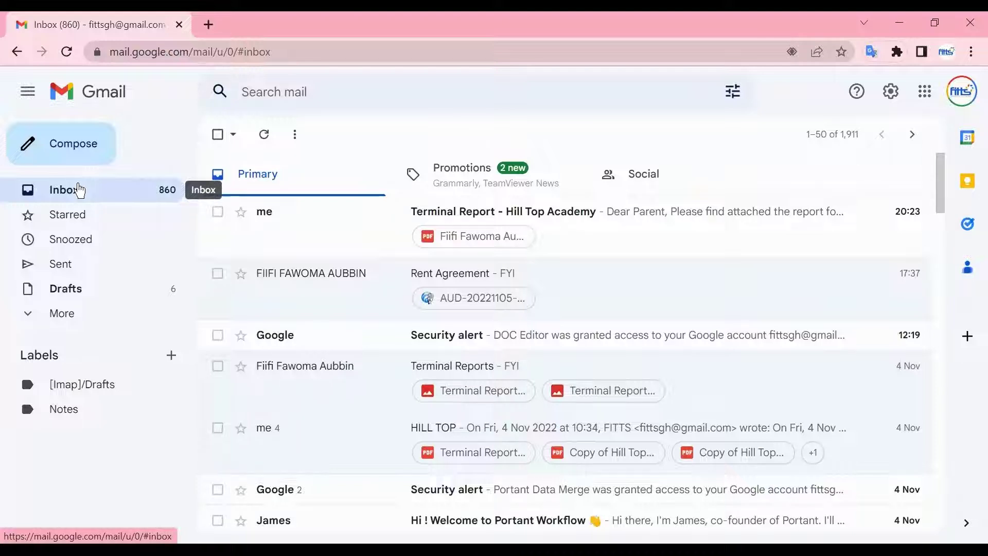
# Step: Open the latest Terminal Report email, scroll through its attached report PDF, and close the preview
pyautogui.click(605, 239)
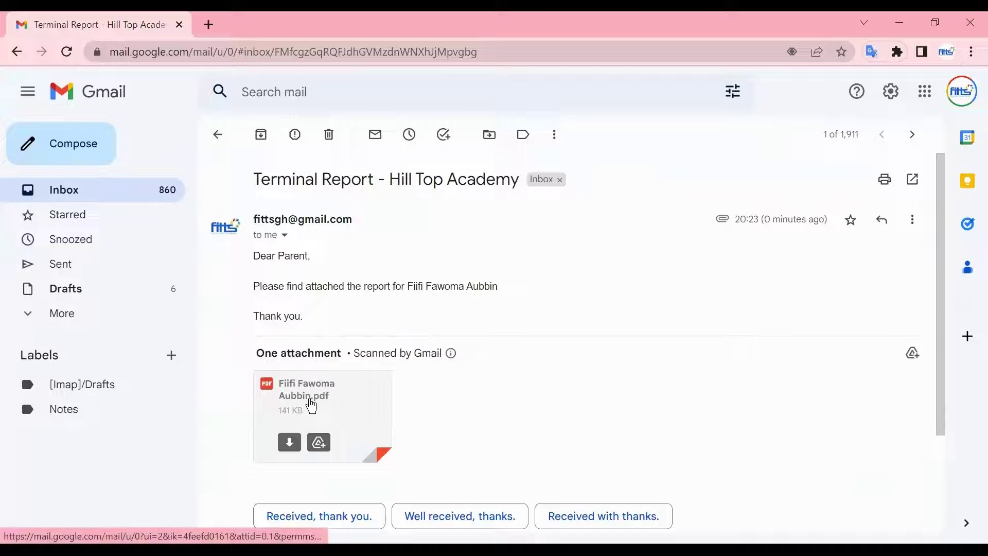
pyautogui.click(314, 407)
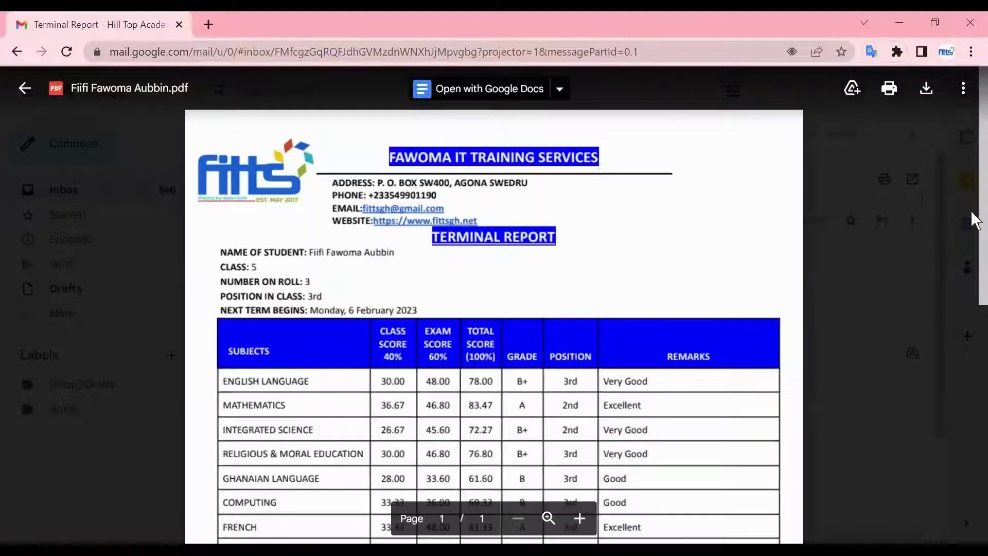
pyautogui.scroll(-2, 976, 165)
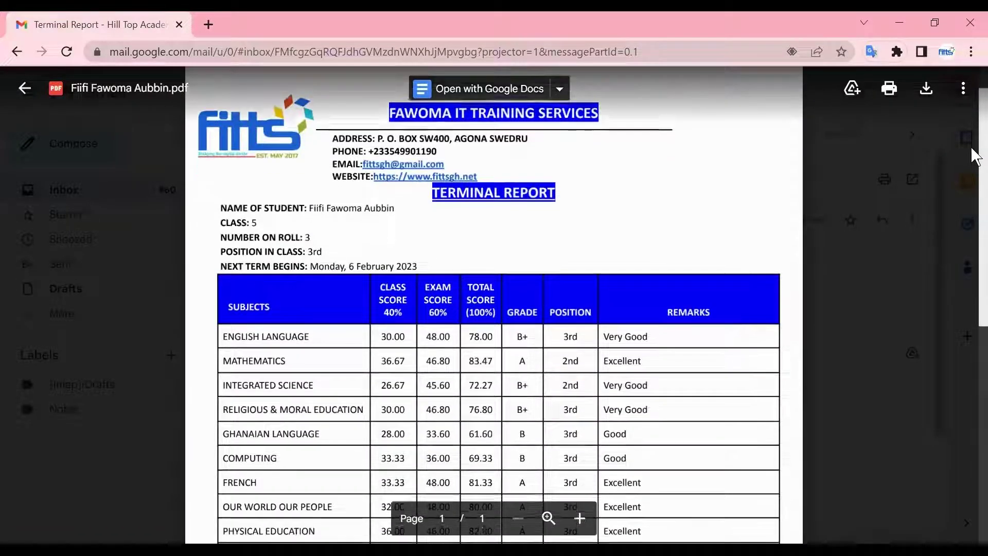
pyautogui.scroll(-1, 973, 175)
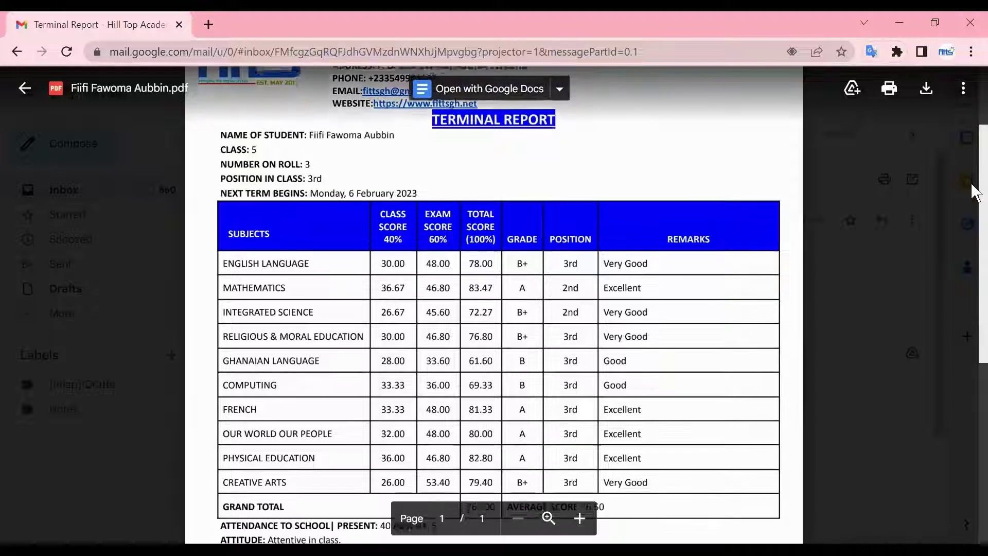
pyautogui.scroll(-2, 976, 206)
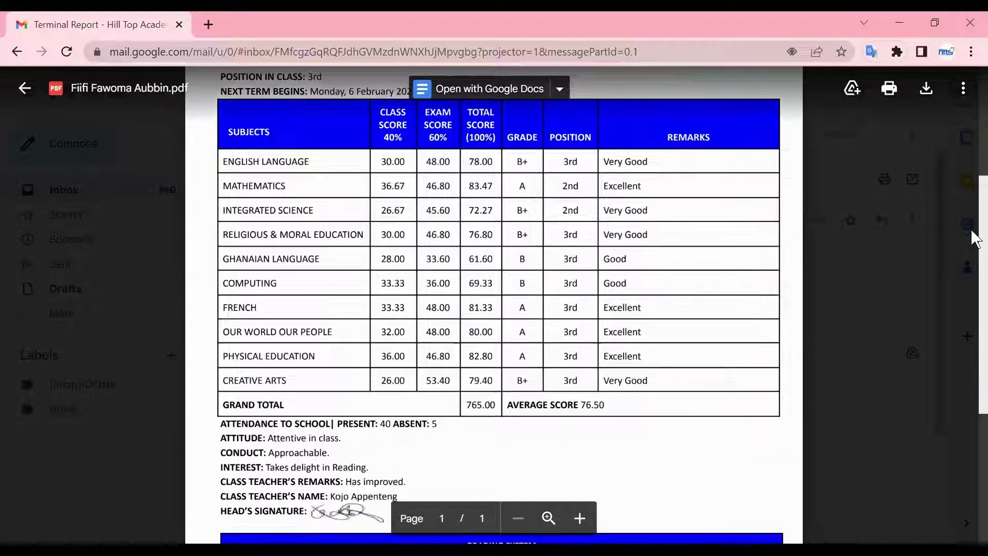
pyautogui.scroll(-1, 974, 239)
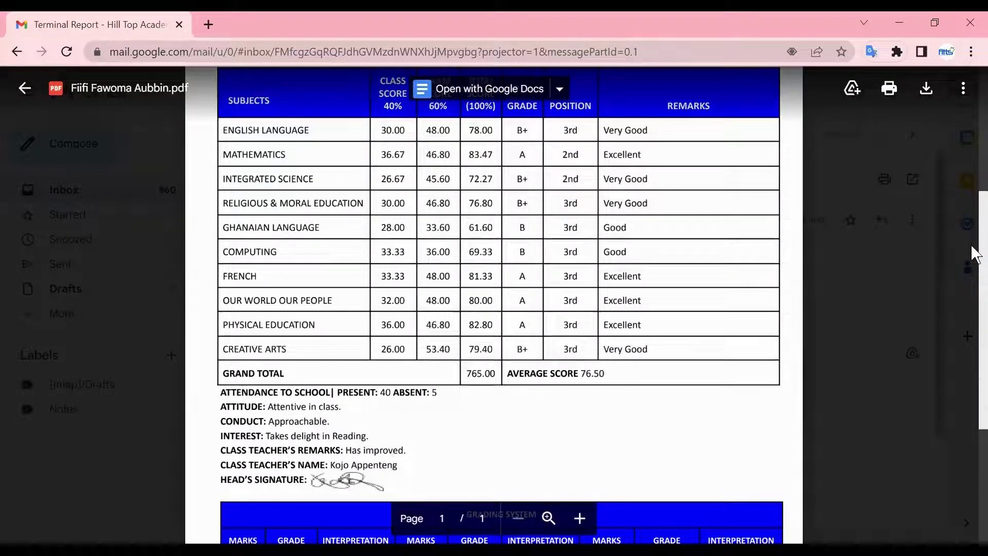
pyautogui.scroll(-2, 974, 254)
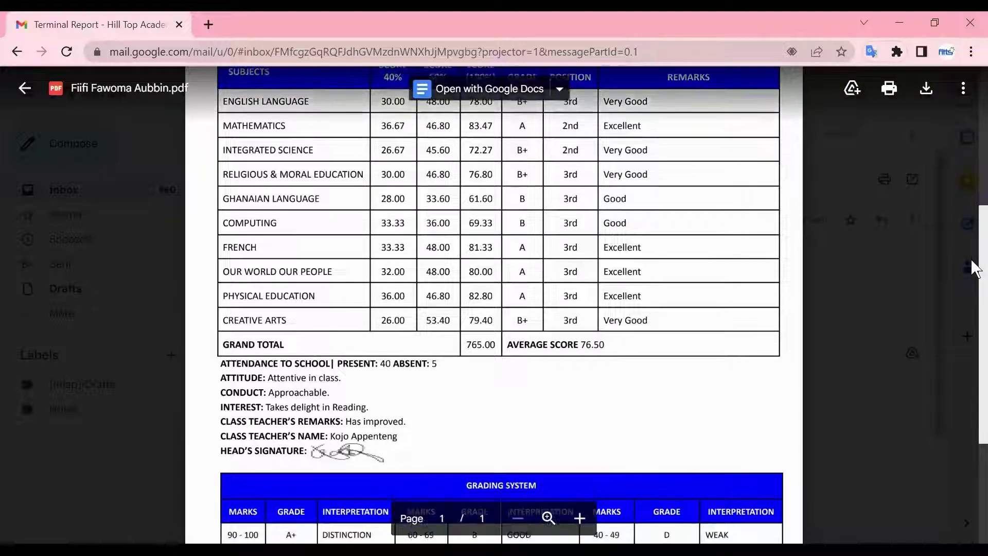
pyautogui.scroll(-2, 974, 324)
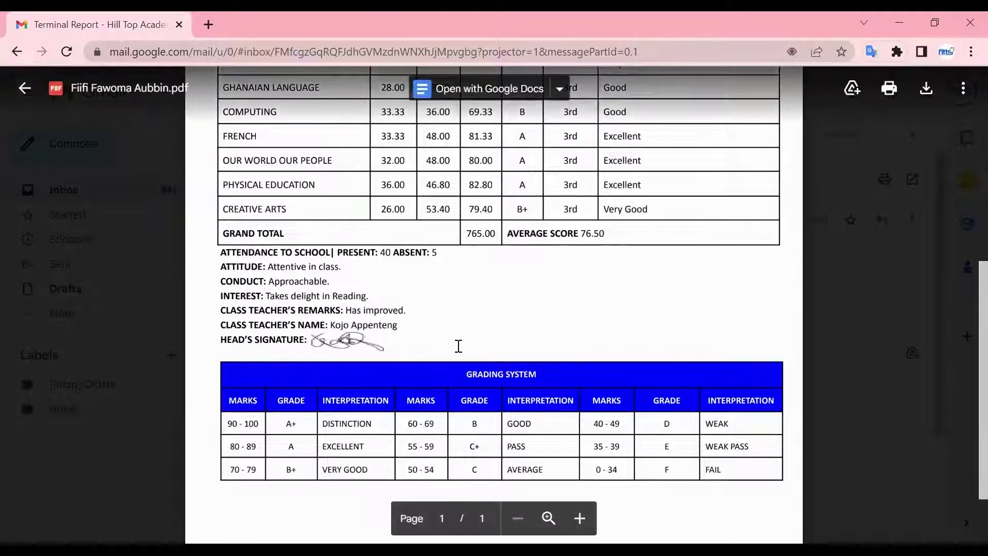
pyautogui.scroll(-1, 975, 384)
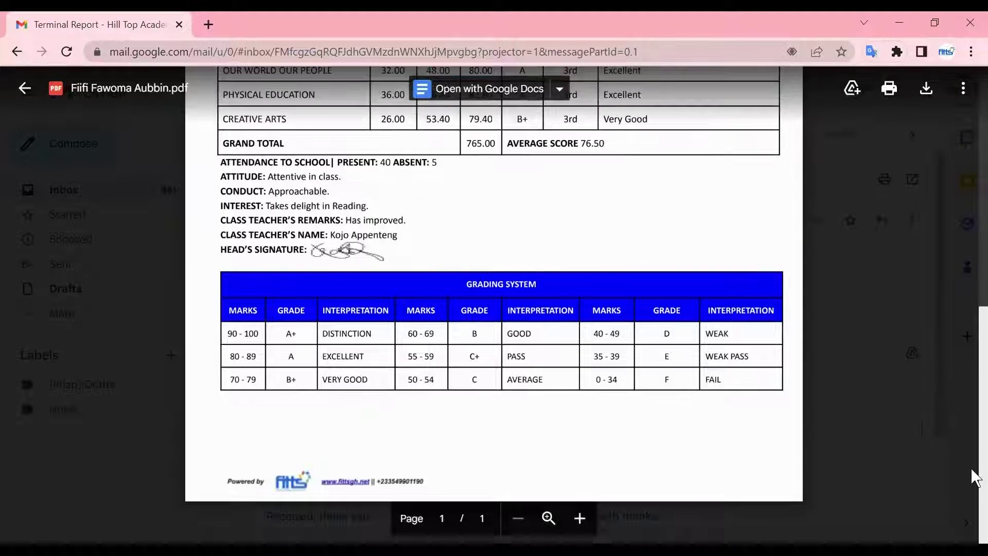
pyautogui.click(879, 397)
# Step: From the inbox, open the second Terminal Report email and briefly preview its attached report PDF
pyautogui.click(129, 195)
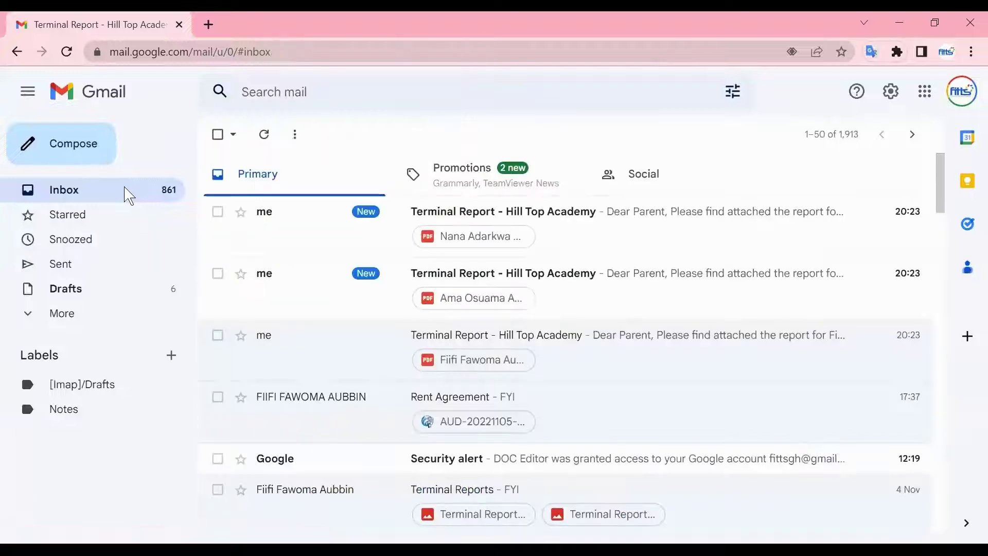
pyautogui.click(632, 302)
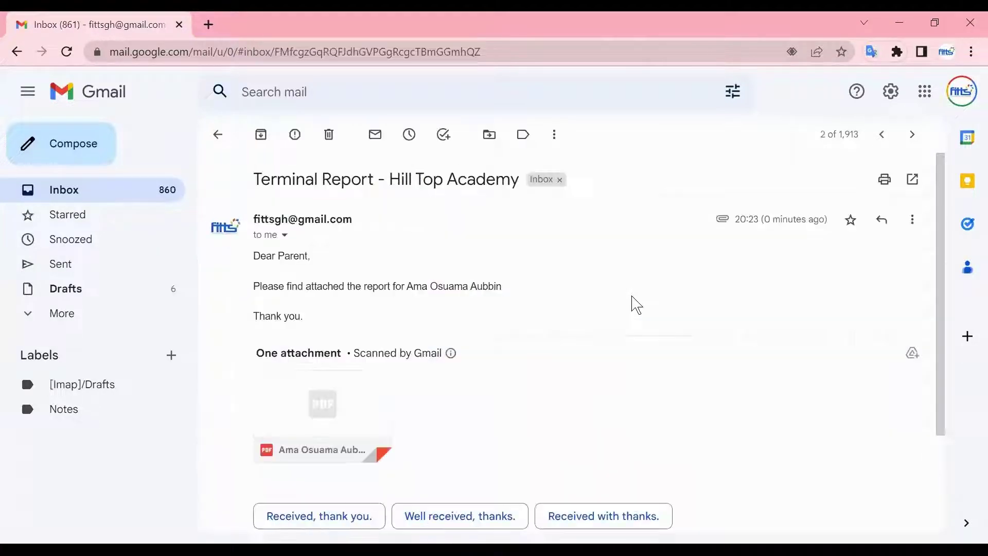
pyautogui.moveTo(940, 263); pyautogui.dragTo(937, 348)
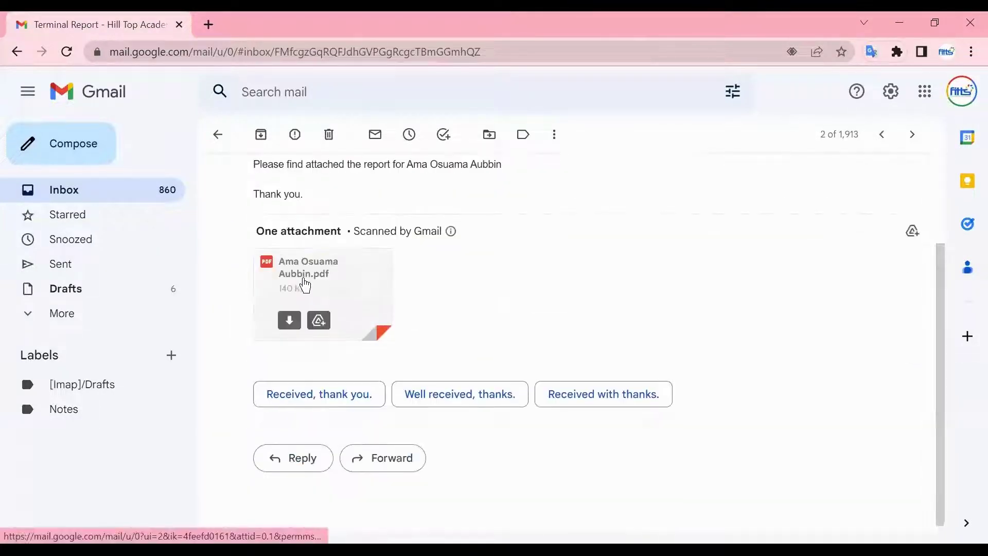
pyautogui.click(303, 279)
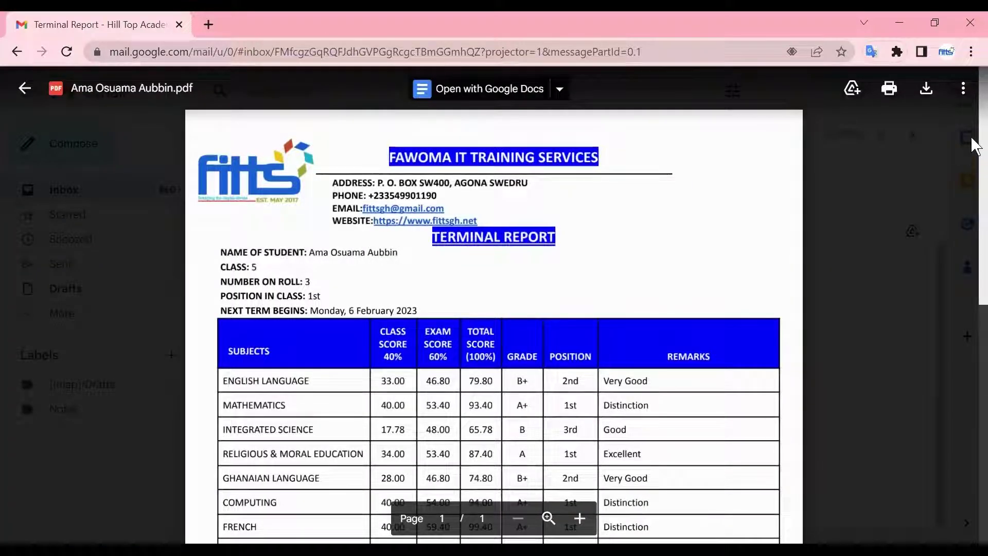
pyautogui.click(974, 154)
# Step: Reopen the attached PDF and scroll through the 1st-placed student's report averaging 86.96
pyautogui.click(313, 281)
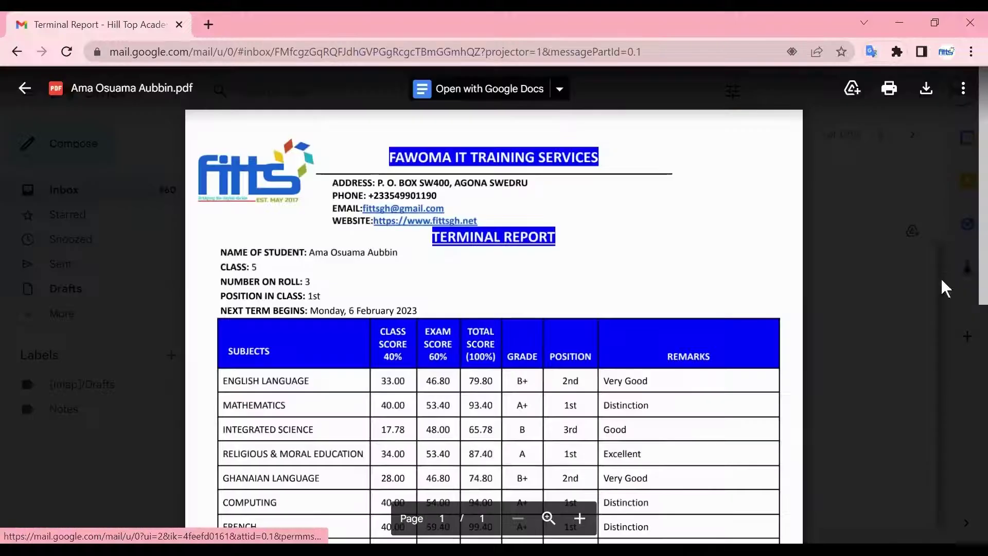
pyautogui.scroll(-1, 975, 260)
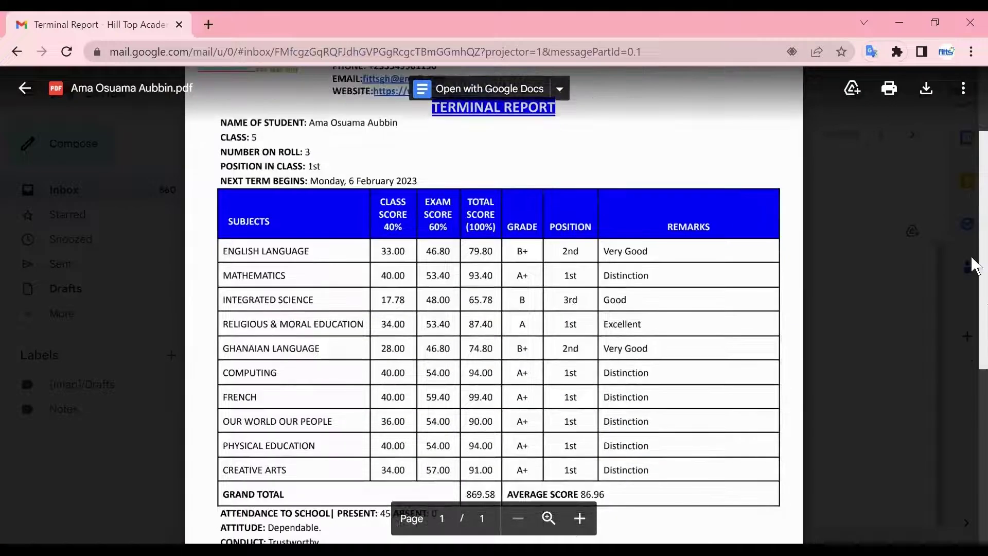
pyautogui.scroll(-2, 975, 263)
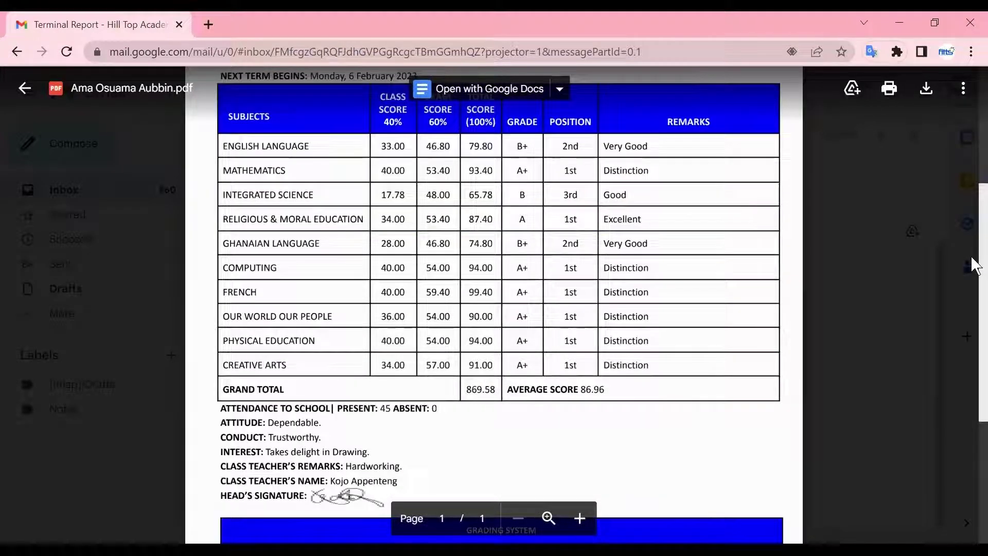
pyautogui.scroll(-1, 974, 270)
pyautogui.scroll(-2, 974, 283)
pyautogui.scroll(3, 973, 204)
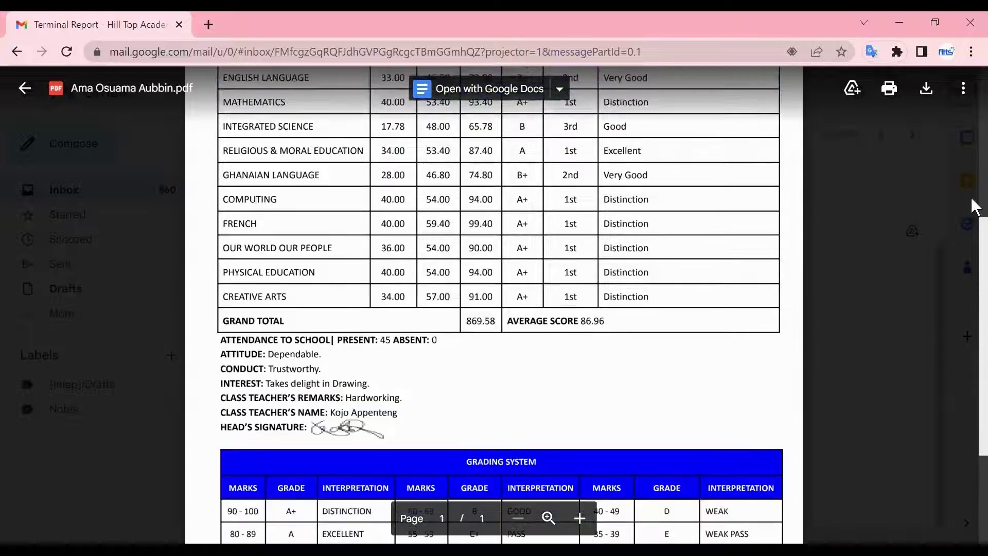
pyautogui.scroll(4, 974, 207)
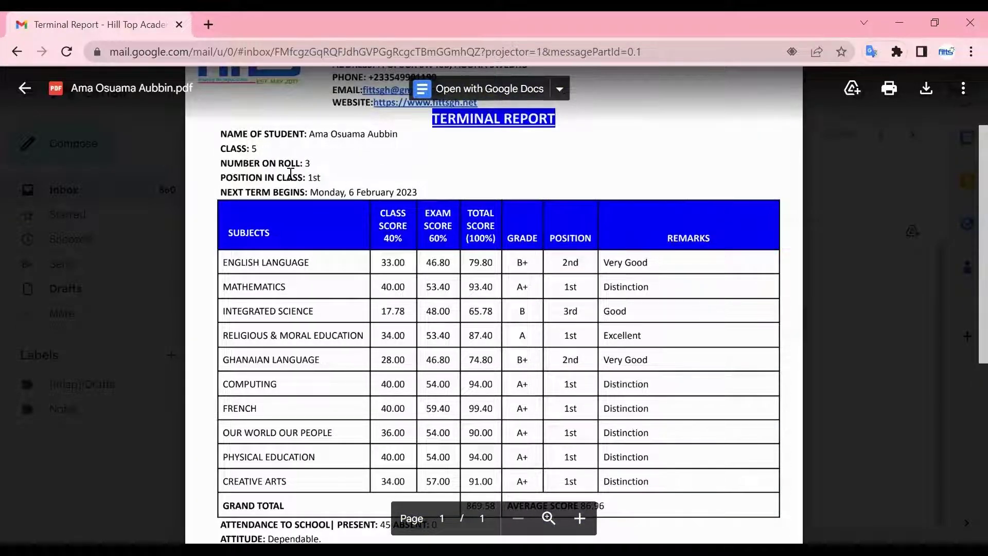
pyautogui.scroll(-5, 975, 237)
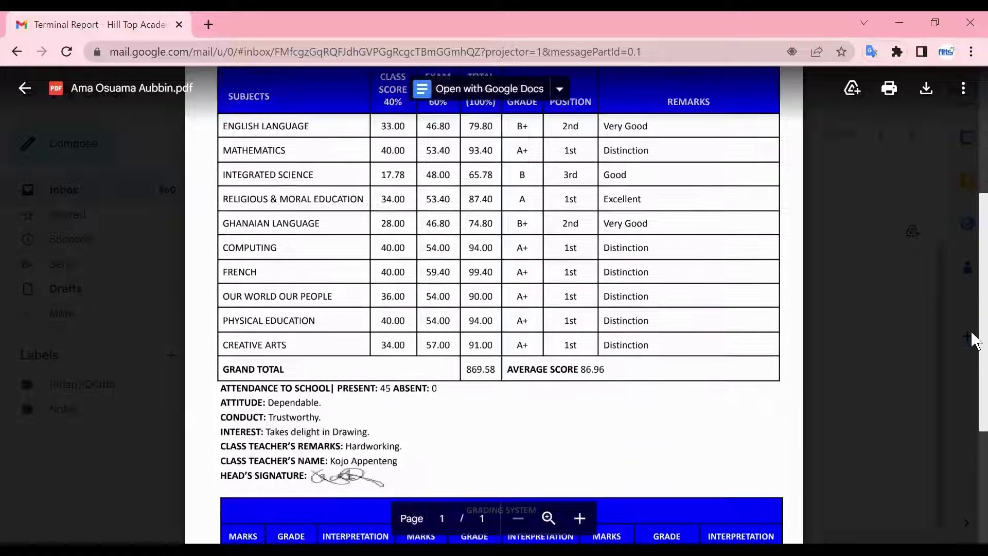
pyautogui.scroll(5, 974, 288)
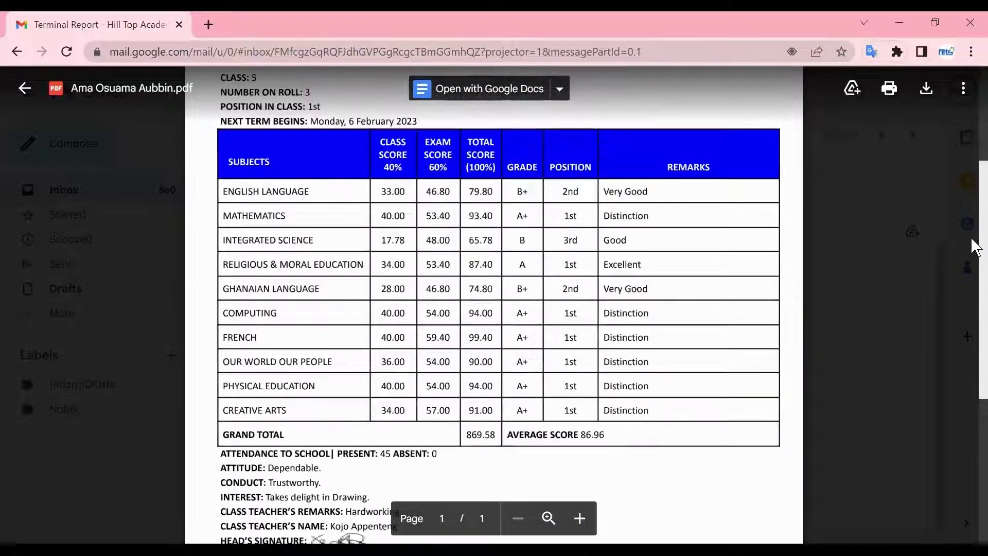
pyautogui.moveTo(974, 191); pyautogui.dragTo(974, 410)
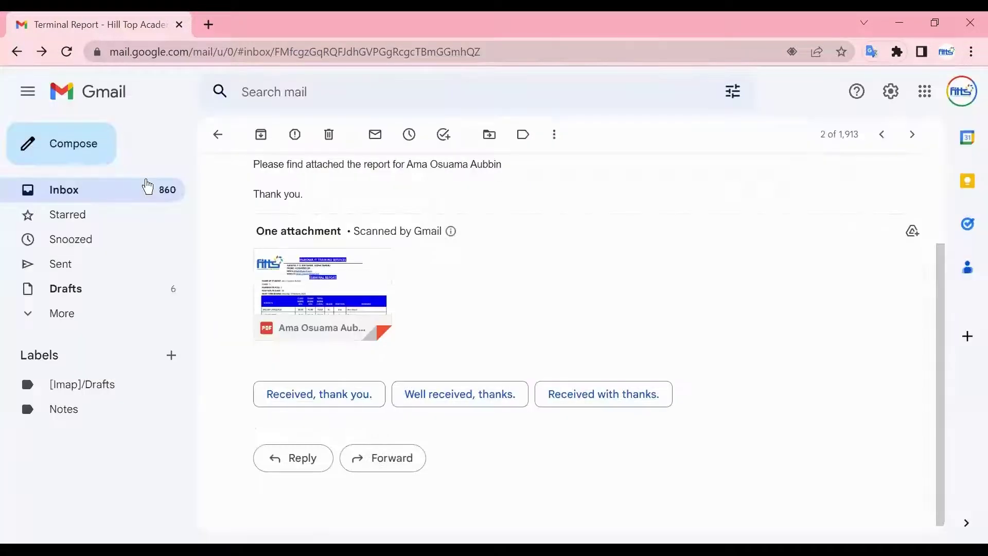
# Step: Open the top 'Terminal Report - Hill Top Academy' email and review its PDF: 1st in class 5, total 849.22
pyautogui.click(114, 194)
pyautogui.click(609, 240)
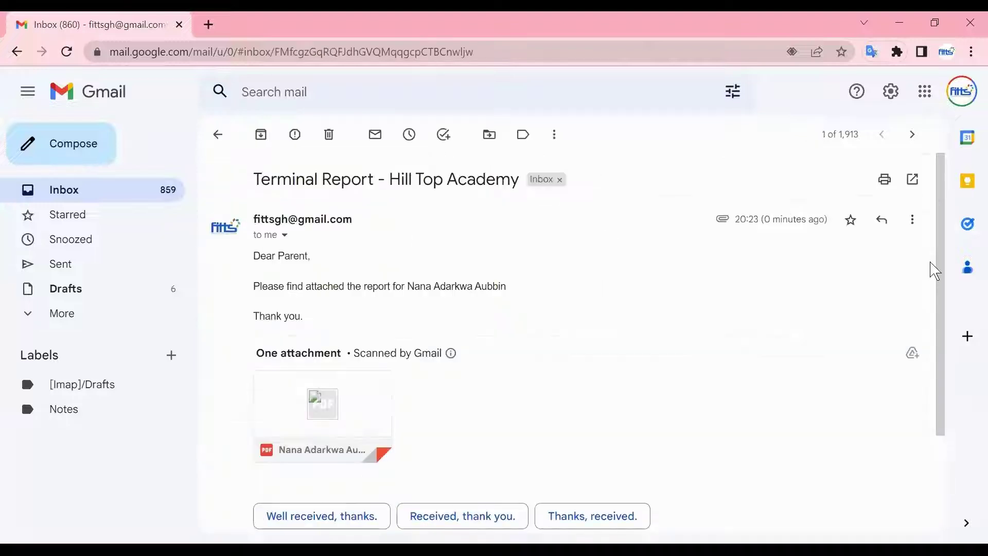
pyautogui.scroll(-3, 408, 219)
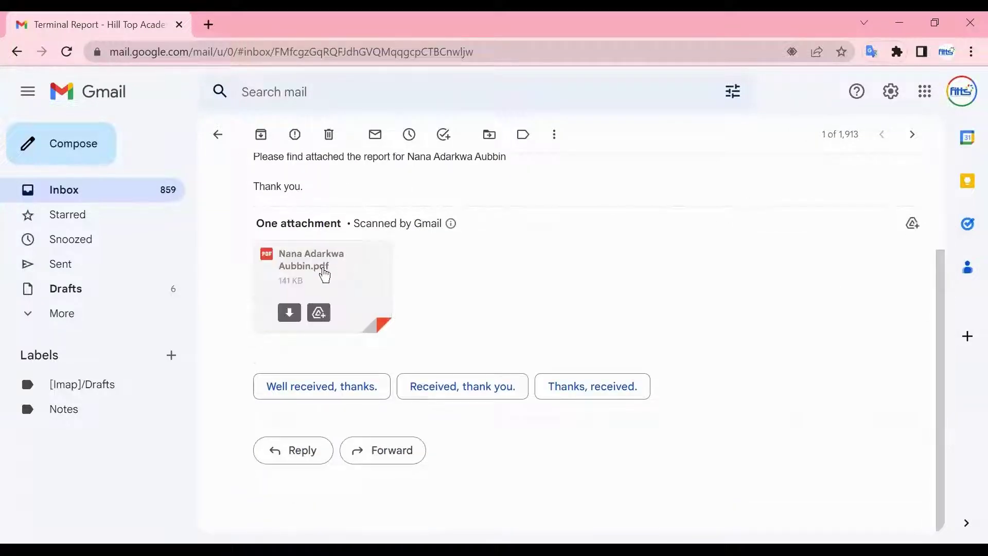
pyautogui.click(322, 274)
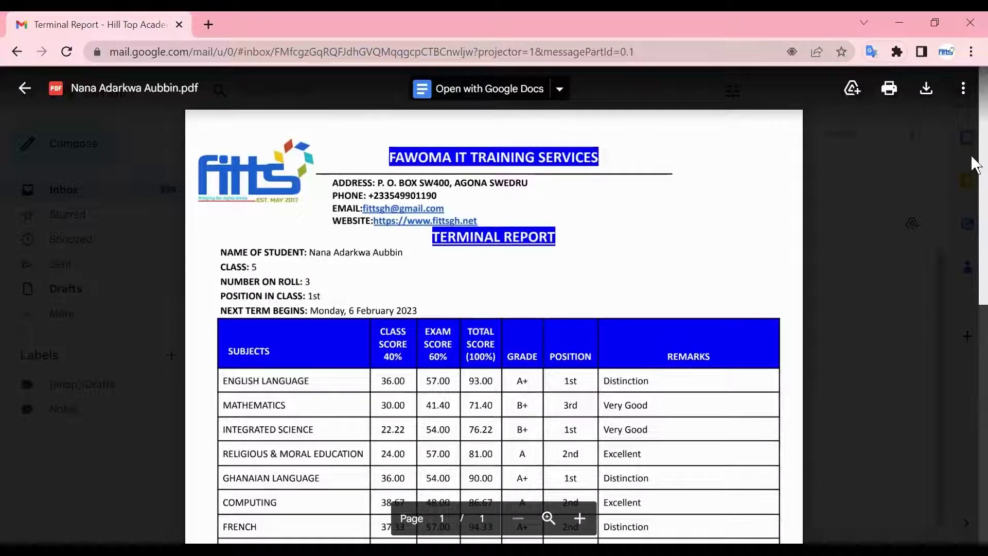
pyautogui.scroll(-1, 974, 183)
pyautogui.scroll(-2, 975, 243)
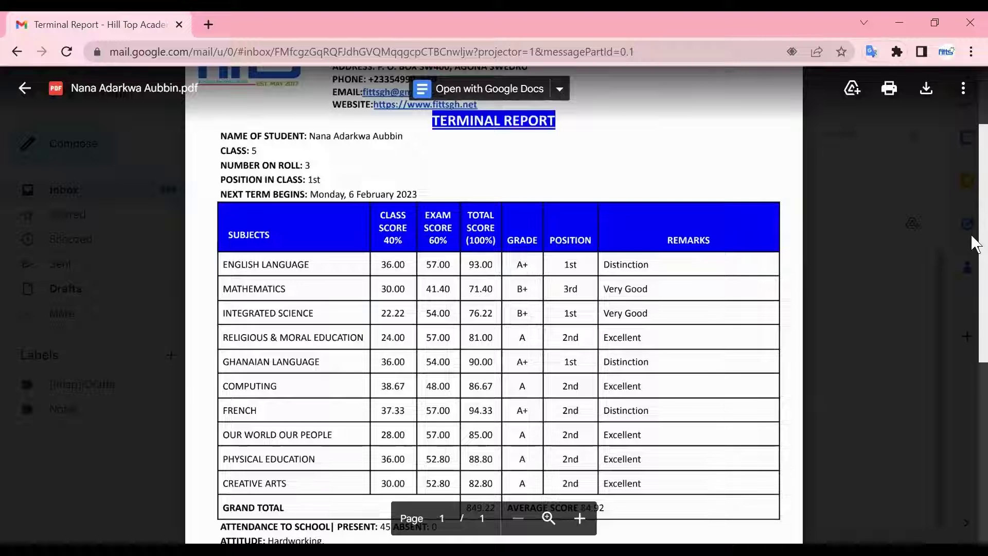